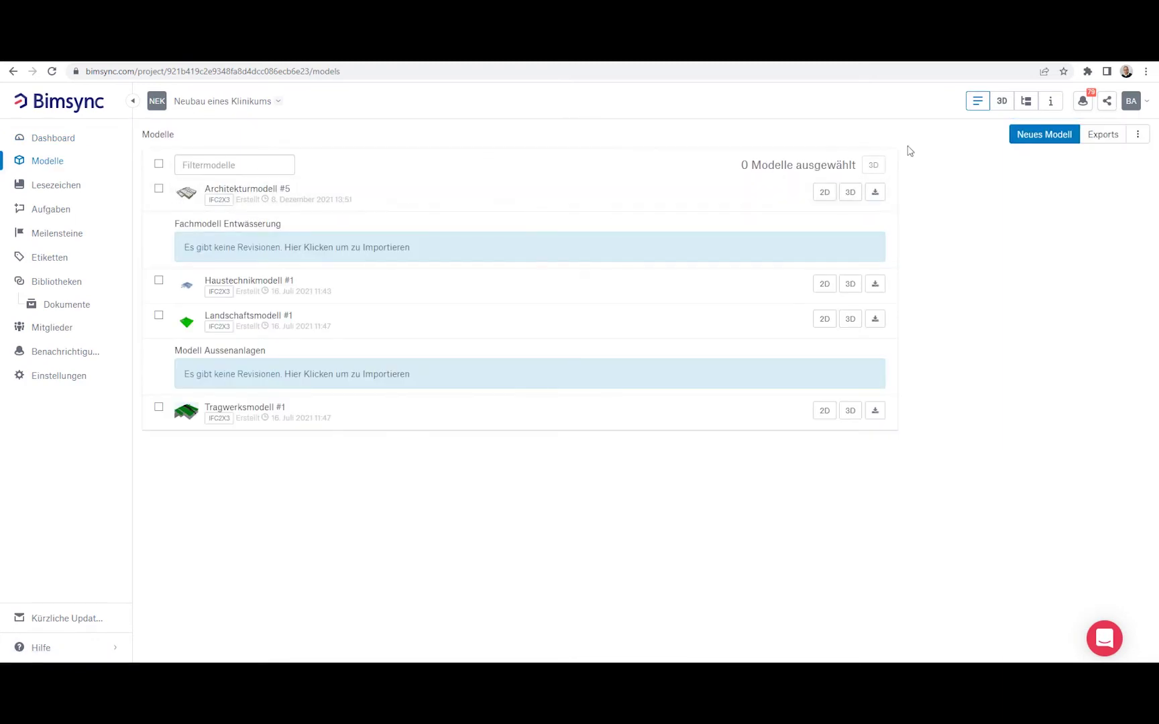
# Step: View all available project models together in 3D, inspect the building from outside, and return to the model list
pyautogui.click(158, 164)
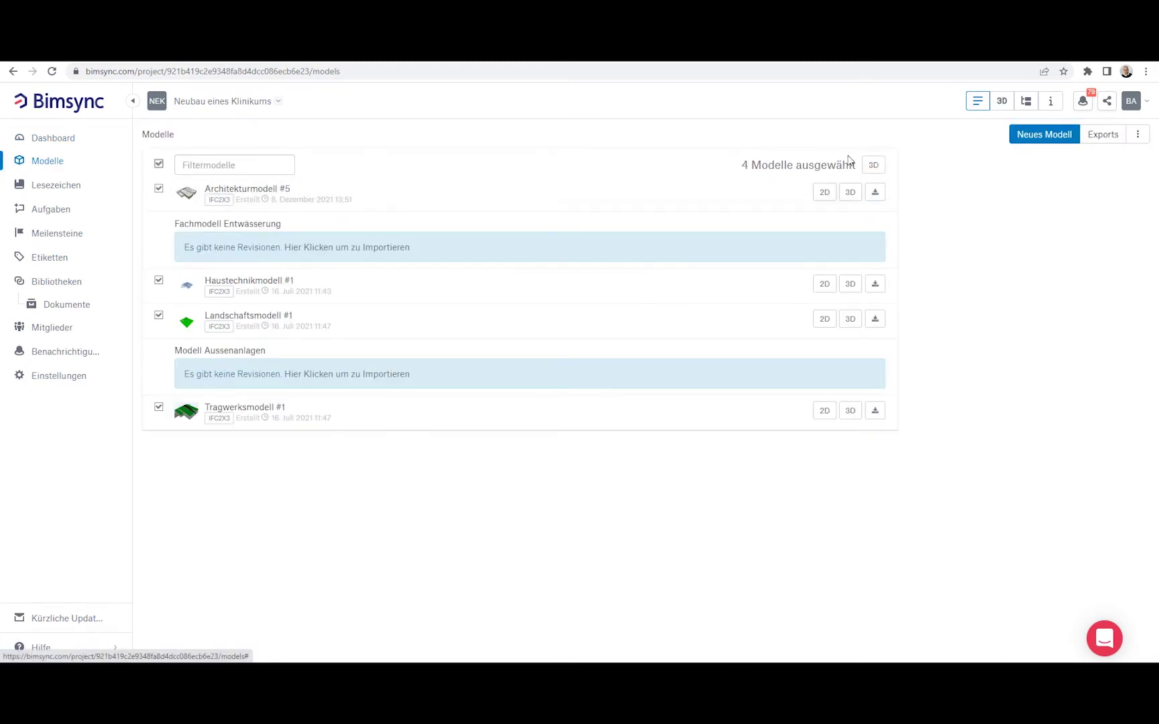
pyautogui.click(875, 167)
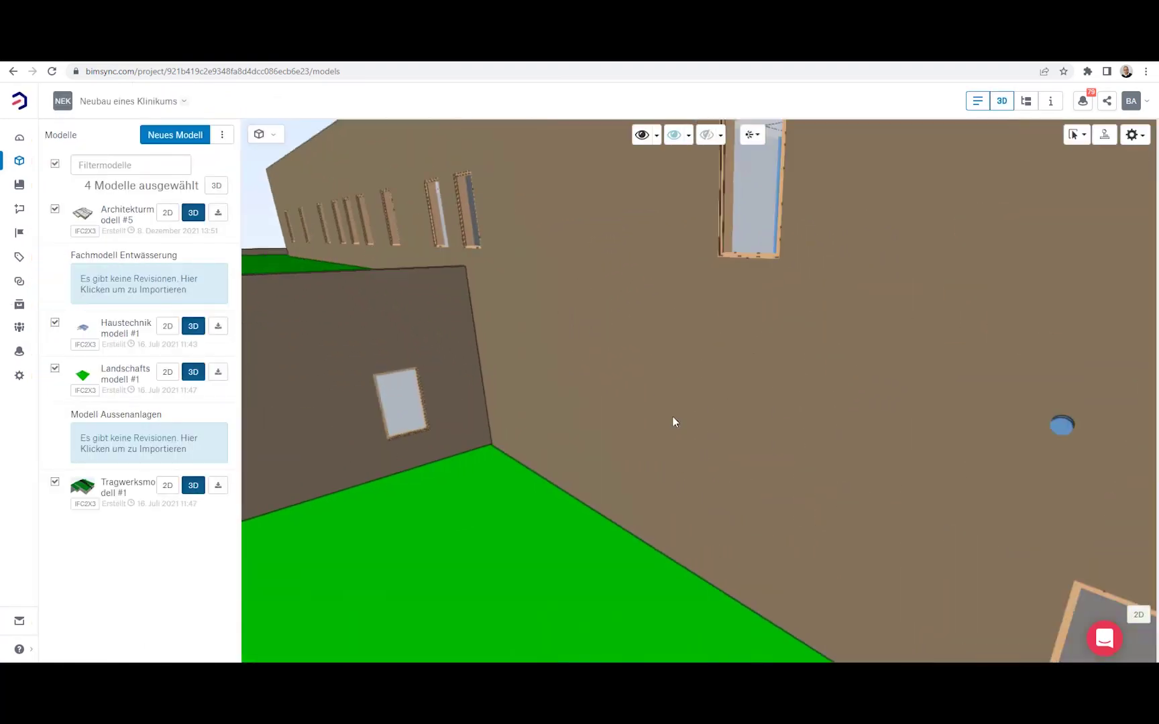
pyautogui.rightClick(672, 417)
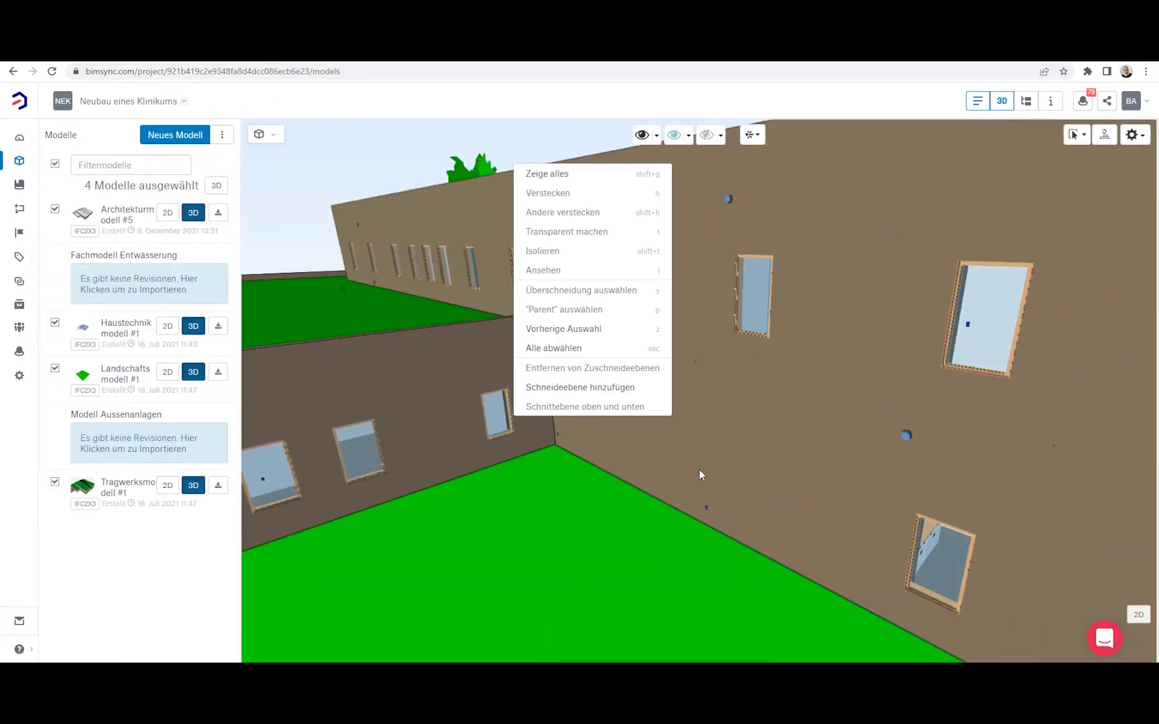
pyautogui.click(680, 375)
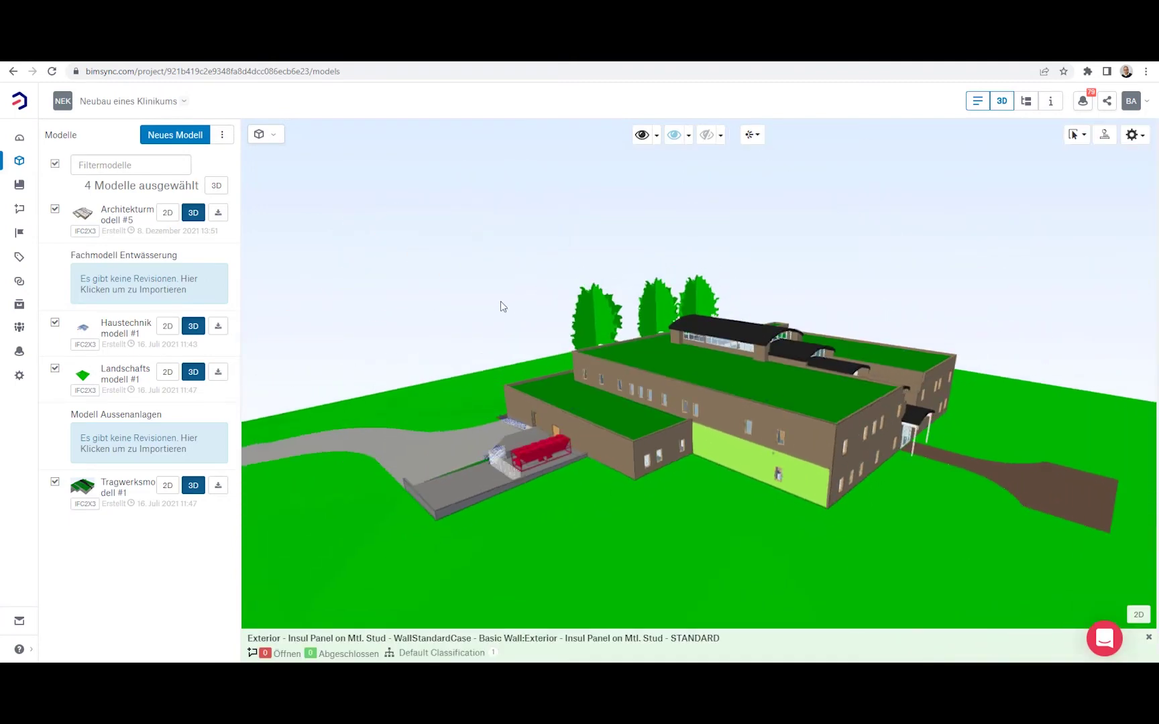
pyautogui.click(1002, 101)
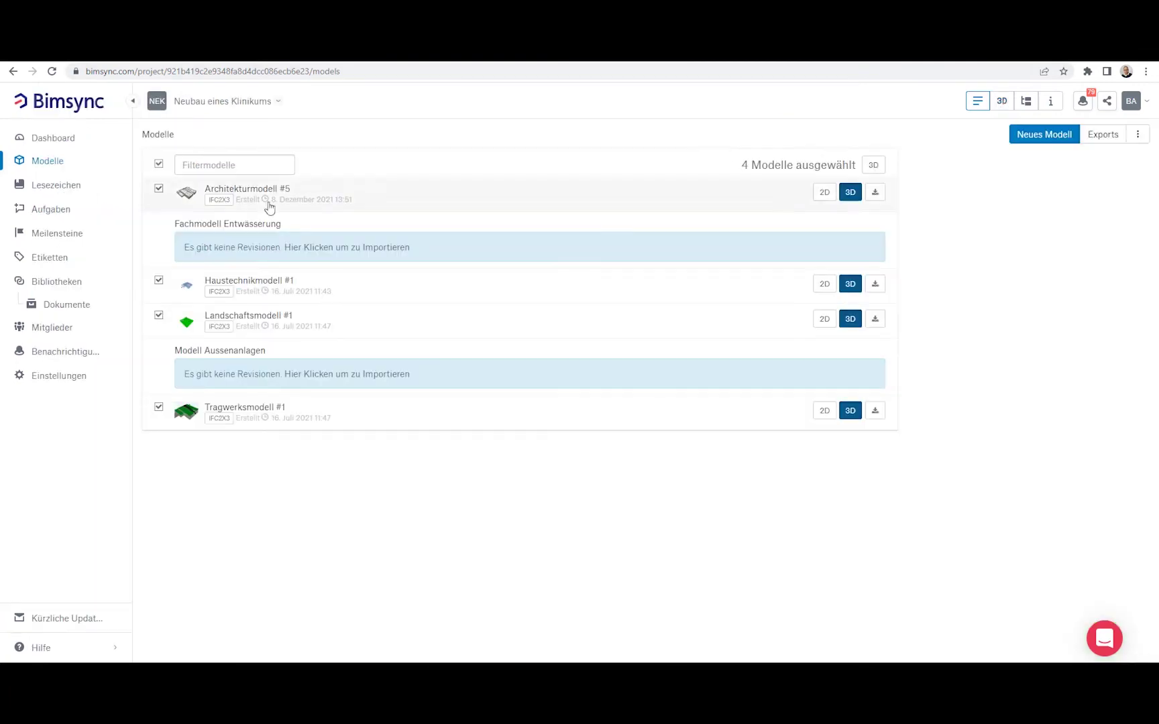
# Step: Open the project's tasks and look through the available task boards
pyautogui.click(52, 209)
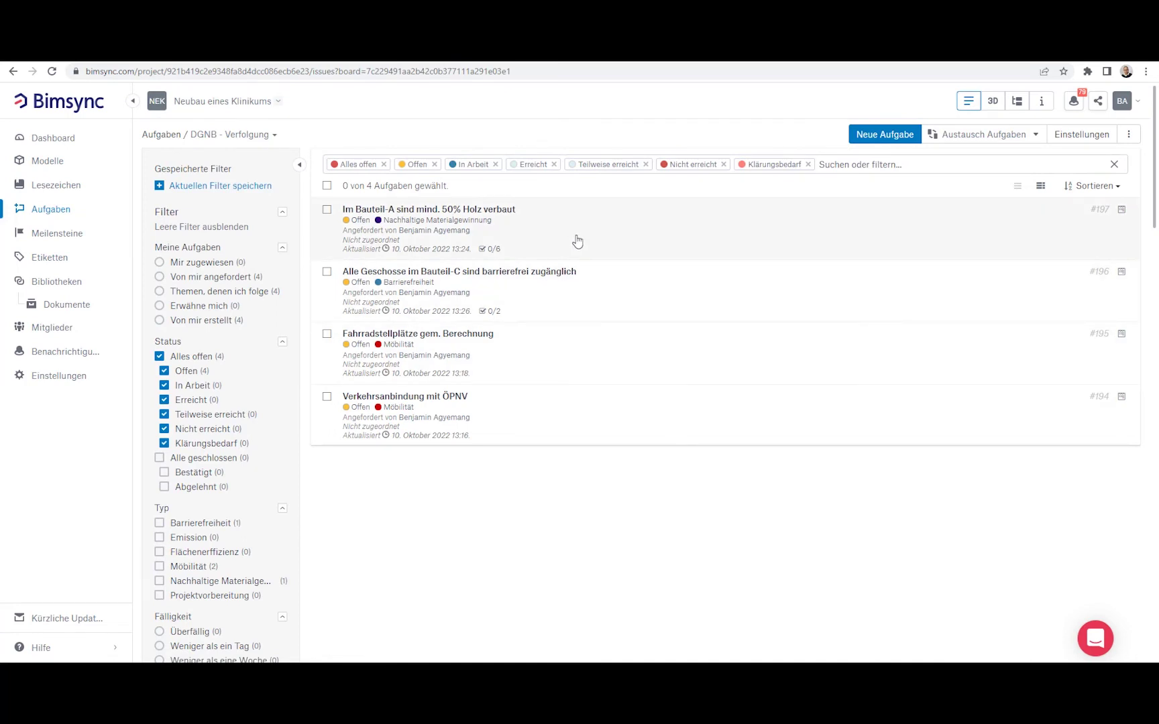
pyautogui.click(269, 136)
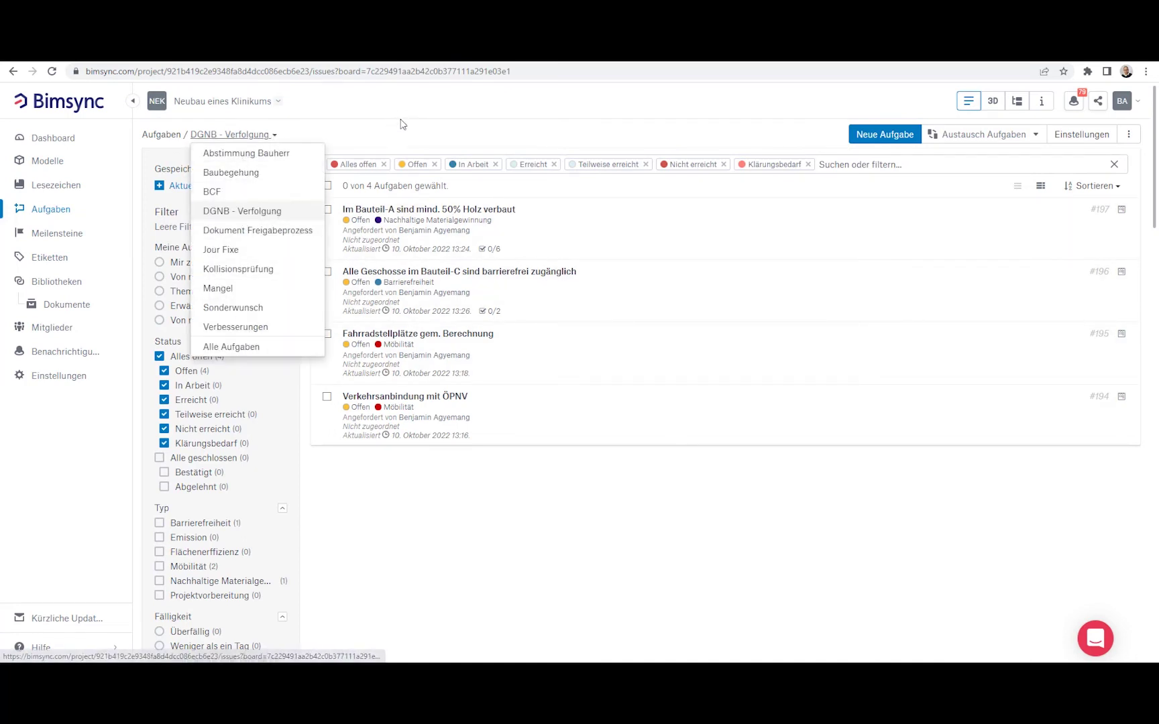
# Step: View Klinik_046_Abbruch - Gebäude 200 Ansichten.pdf from the 07-Architektur document folder and return to the DGNB - Verfolgung tasks
pyautogui.click(69, 305)
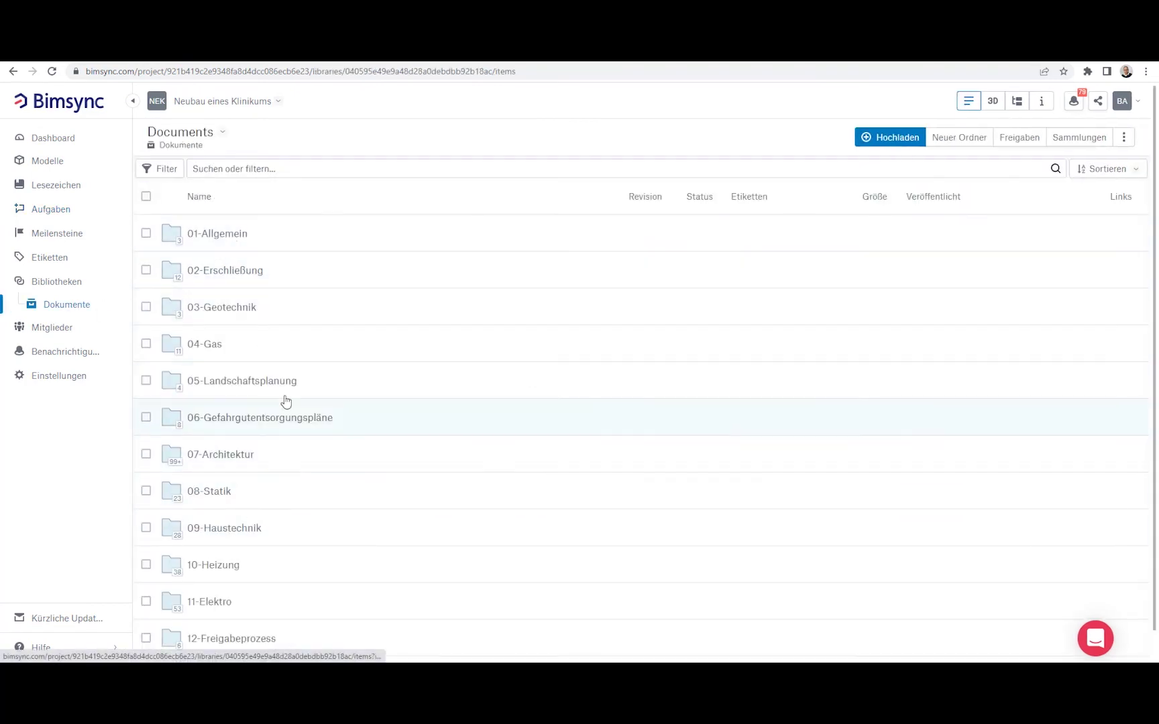
pyautogui.click(239, 459)
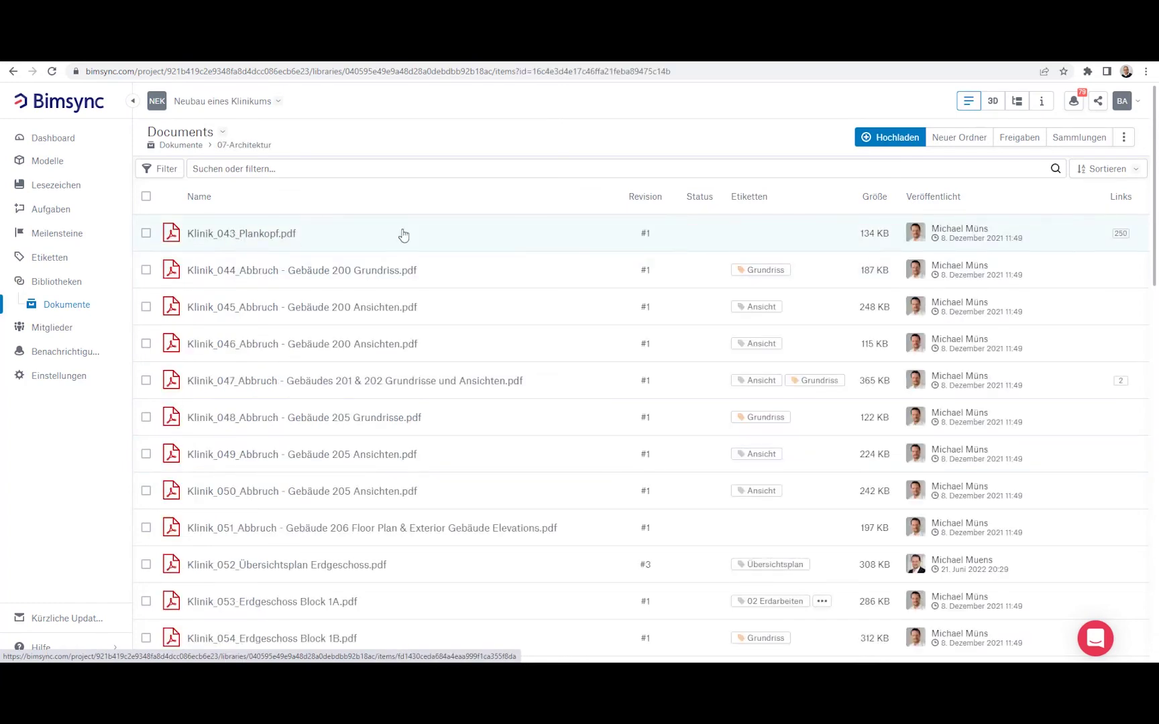
pyautogui.click(247, 354)
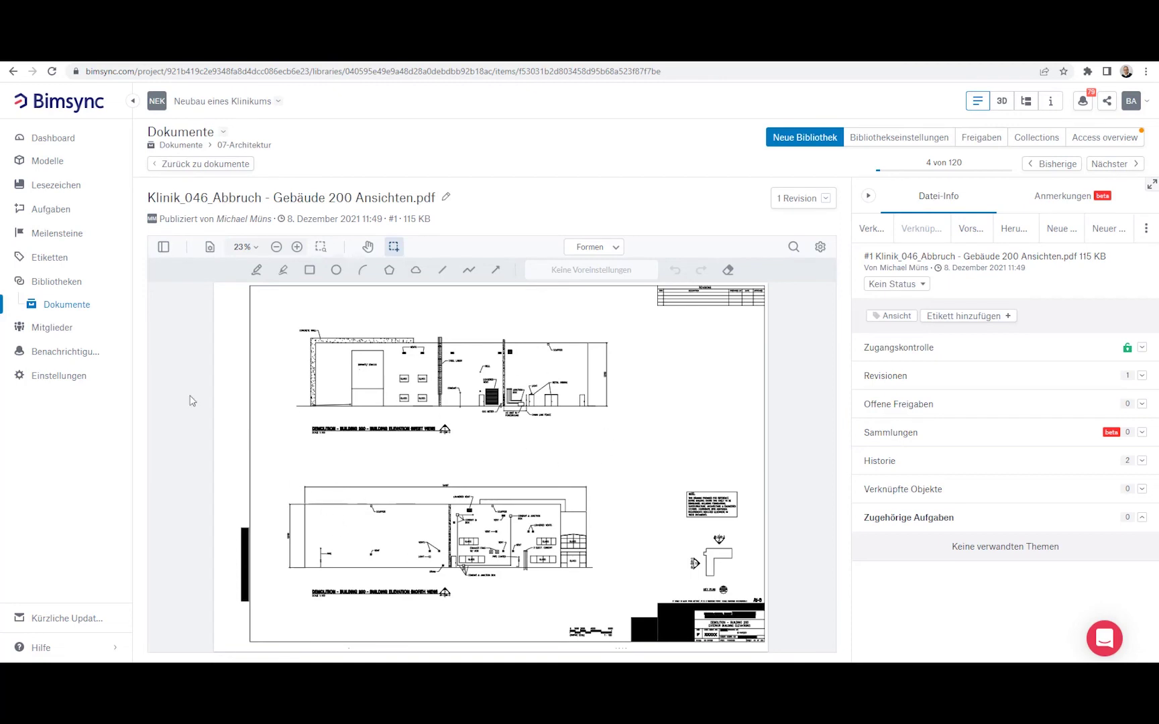
pyautogui.click(49, 212)
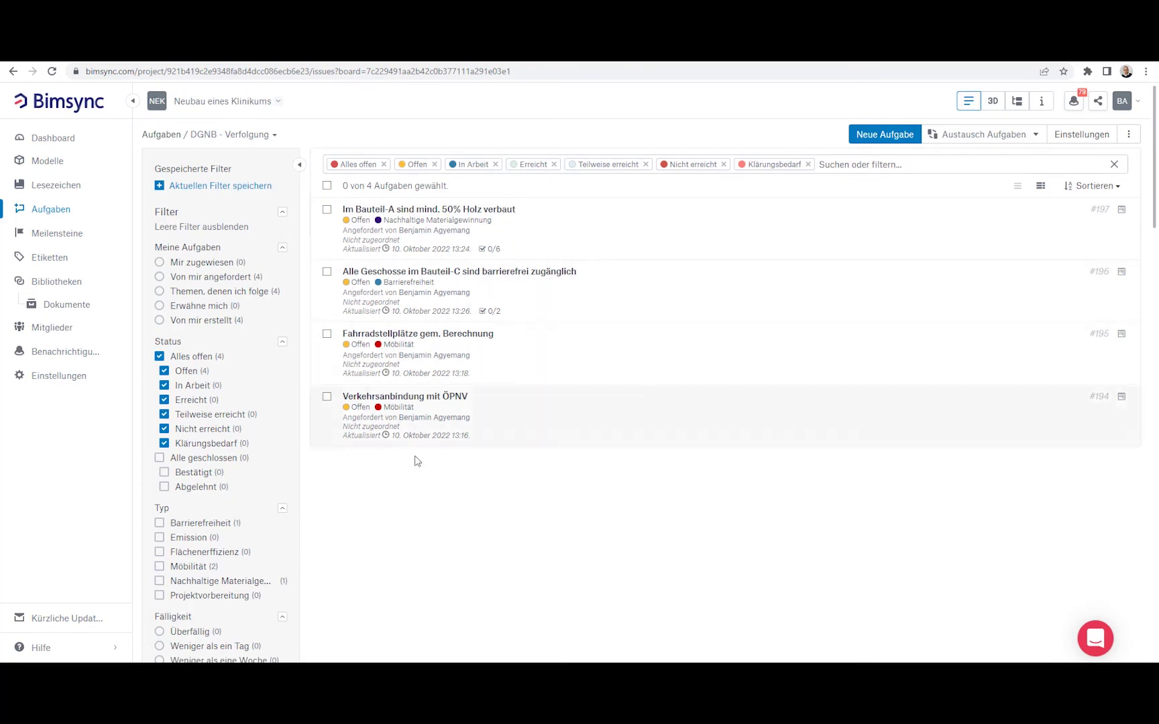
# Step: Create a new custom field named Nachtrag with the type Dropdown in the project settings
pyautogui.click(57, 376)
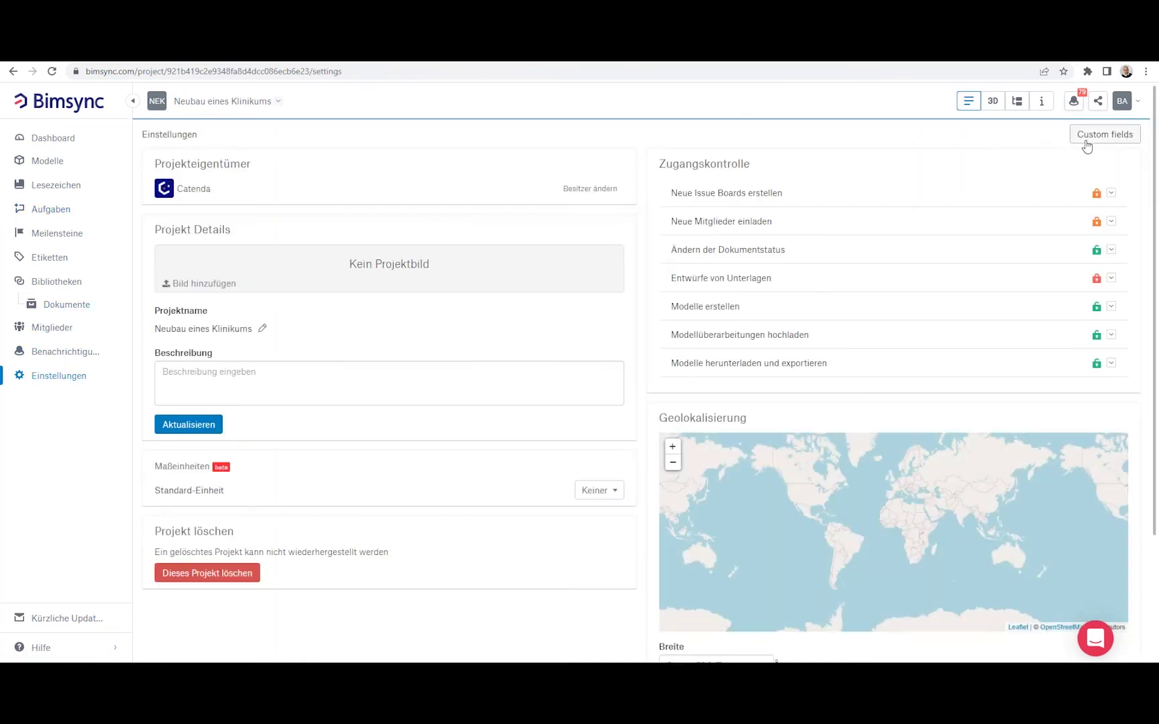
pyautogui.click(1101, 142)
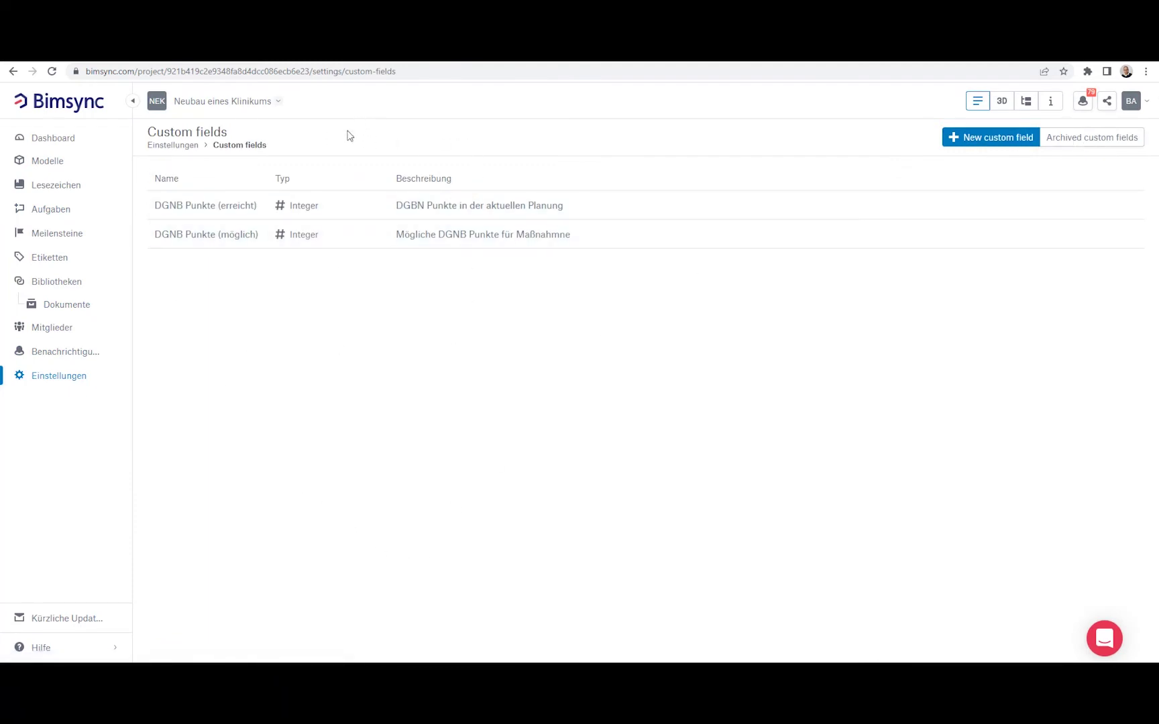
pyautogui.click(993, 142)
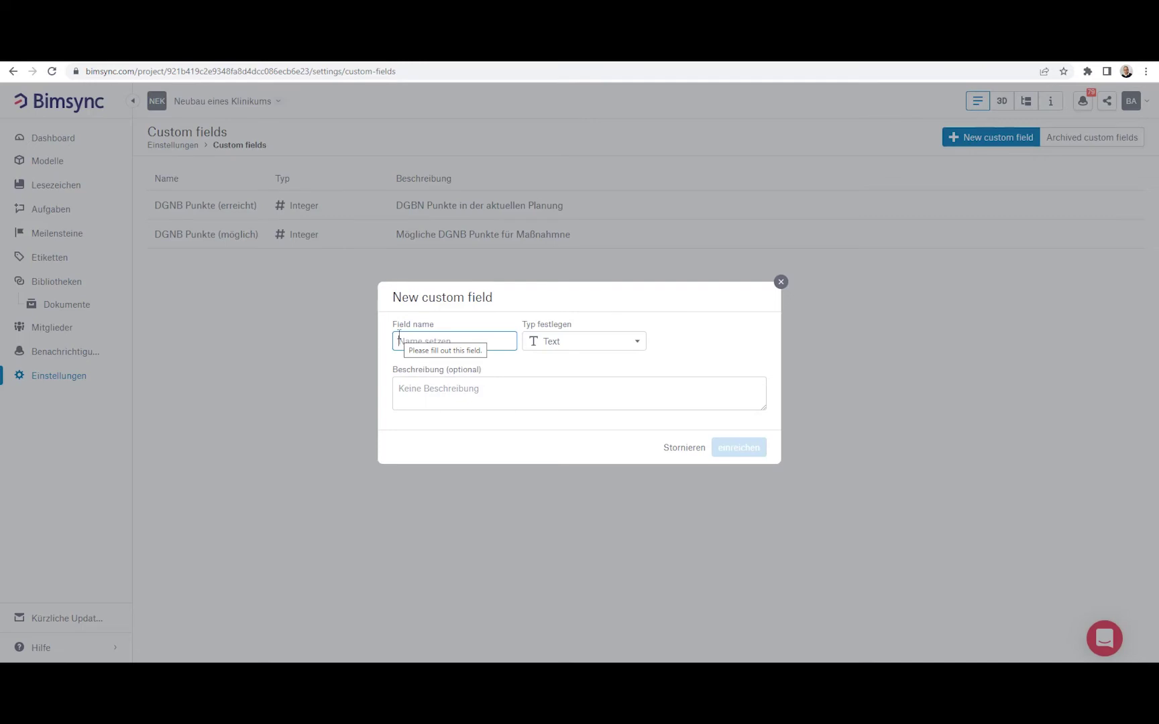
pyautogui.write('Nachtrag')
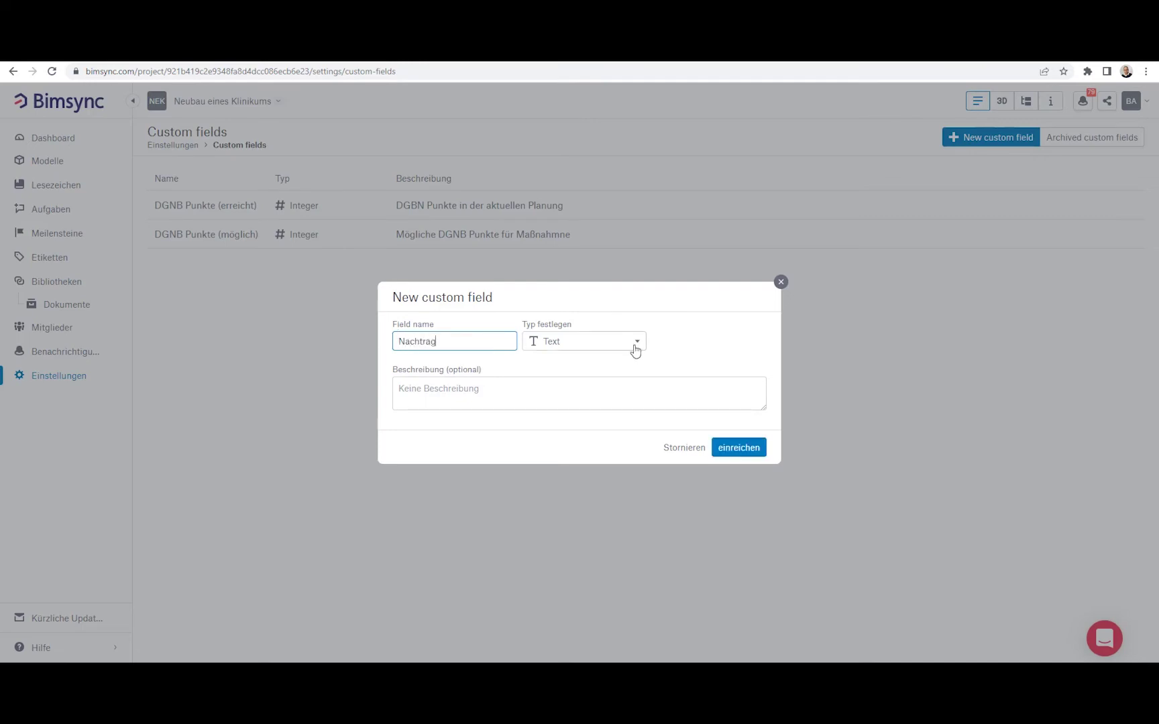
pyautogui.click(635, 349)
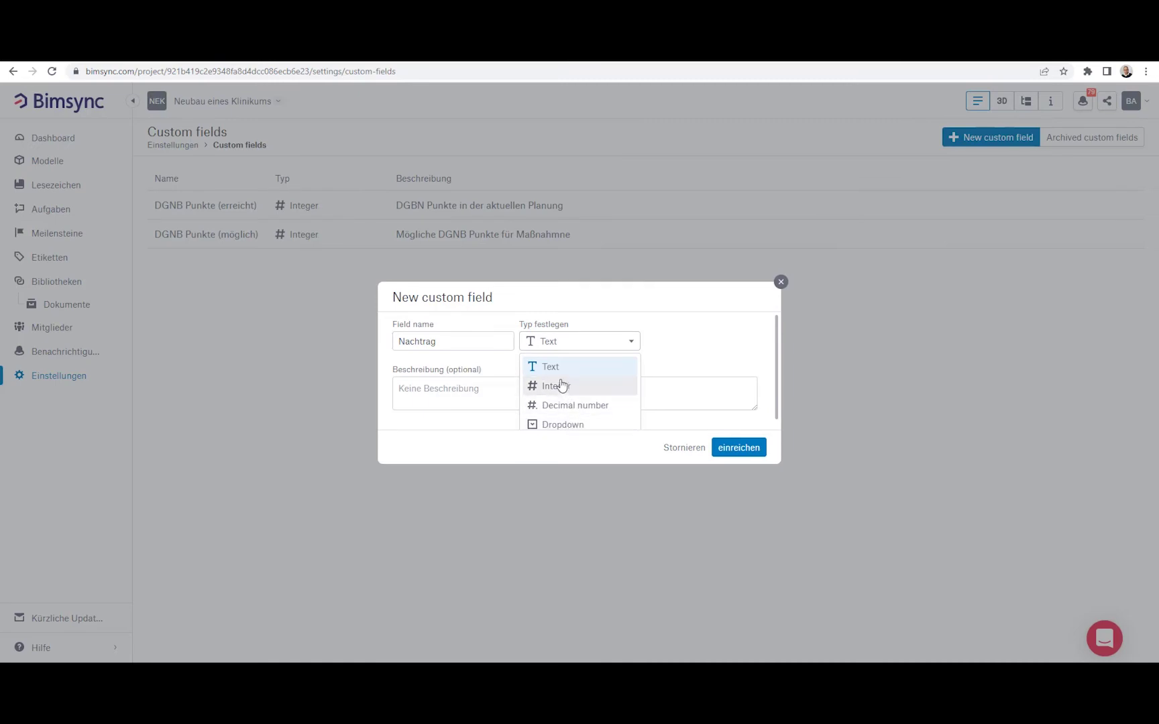
pyautogui.click(556, 425)
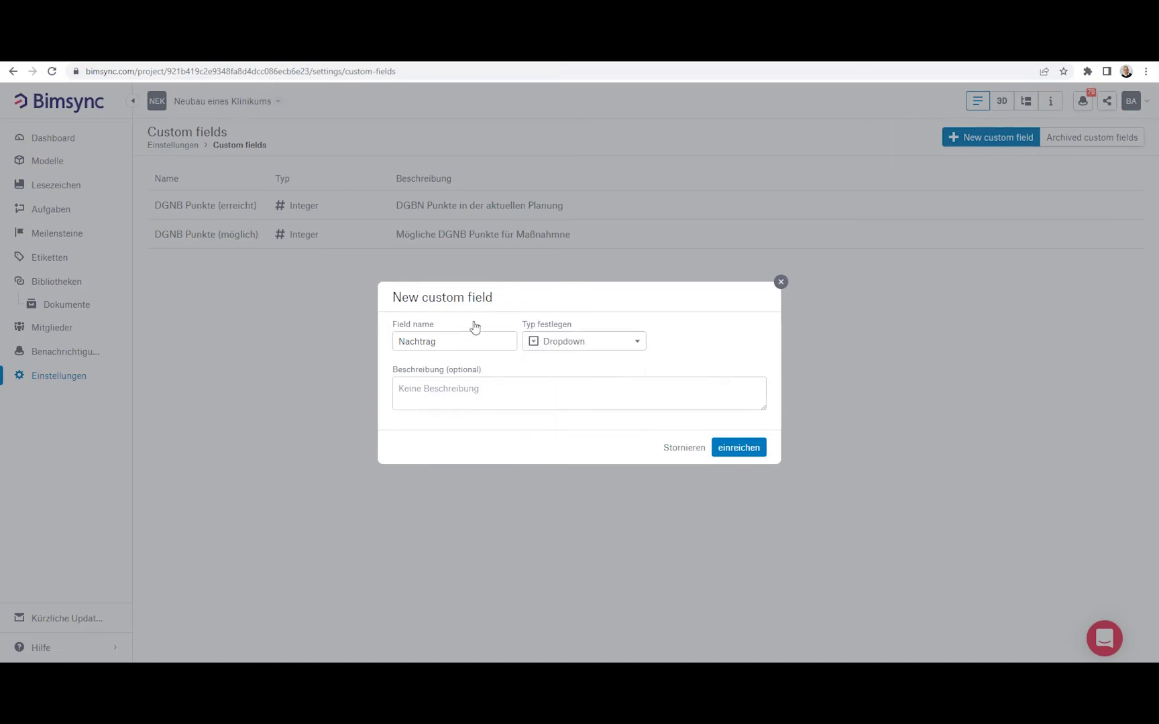
pyautogui.click(739, 448)
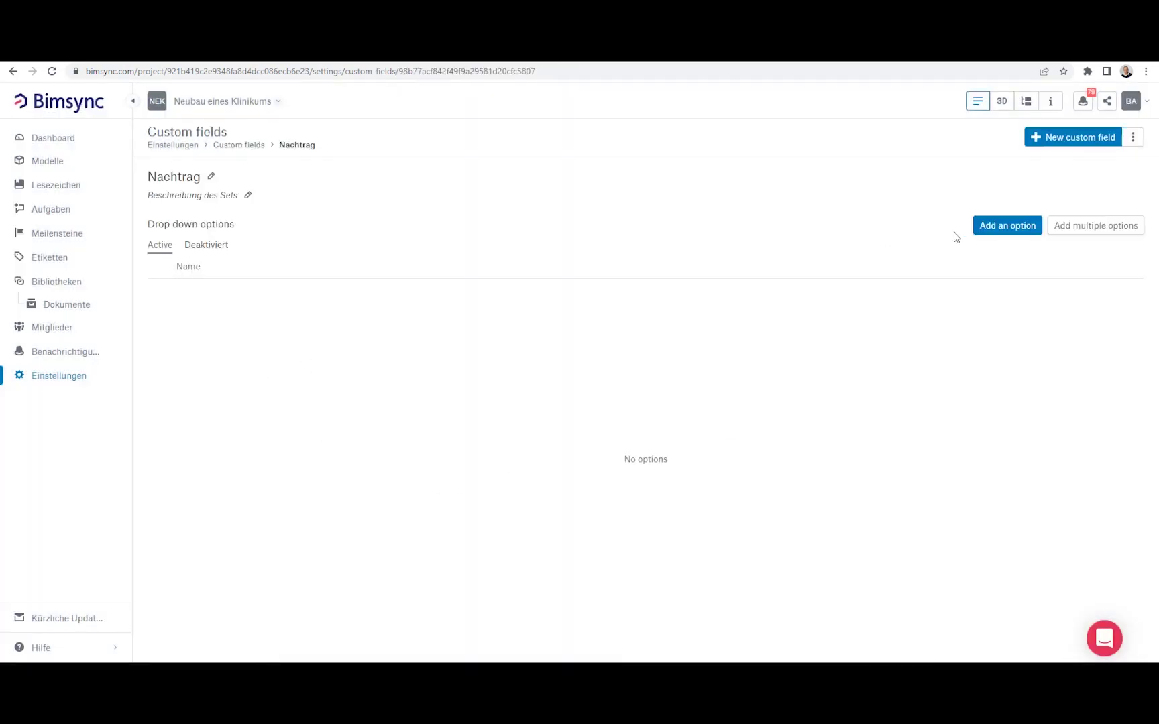
# Step: Add the dropdown options Ja and Nein to the Nachtrag field
pyautogui.click(1006, 228)
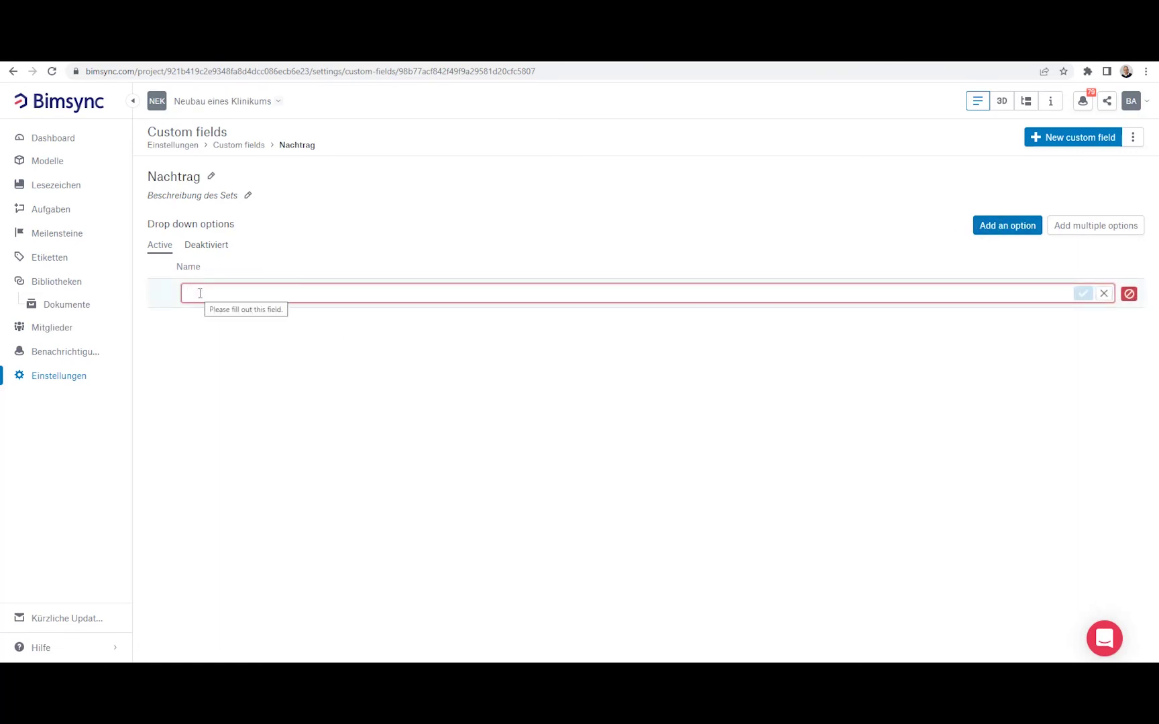
pyautogui.write('Ja')
pyautogui.click(1083, 293)
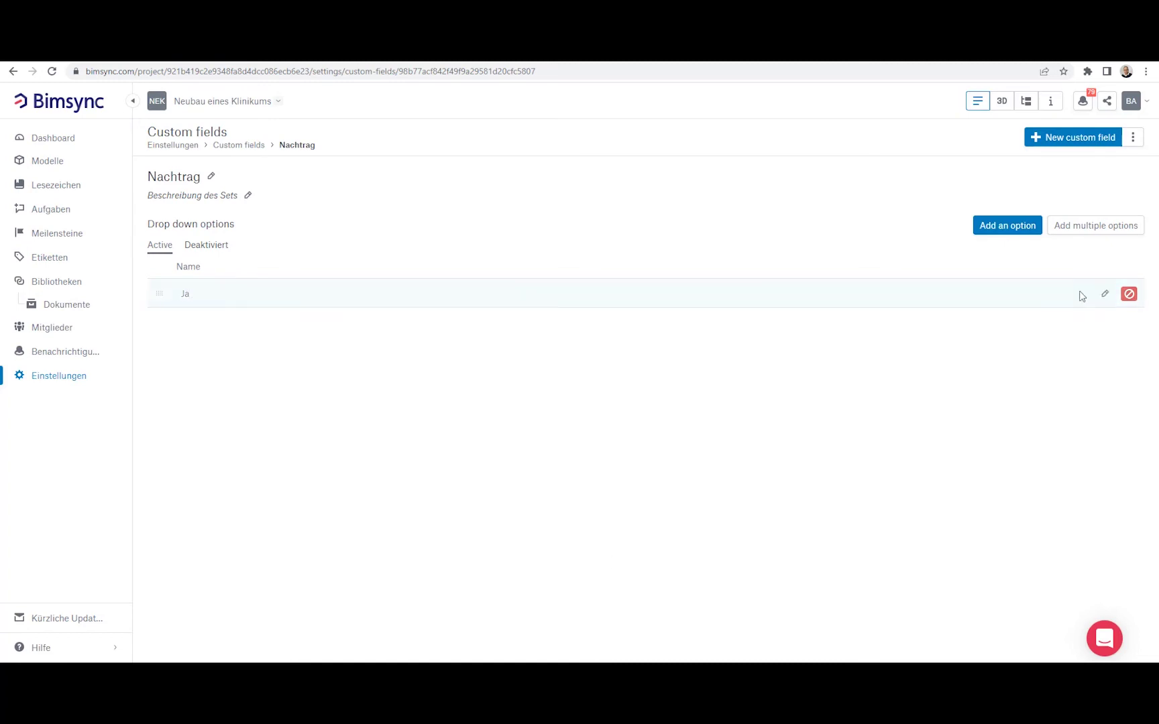
pyautogui.click(1008, 228)
pyautogui.write('Nein')
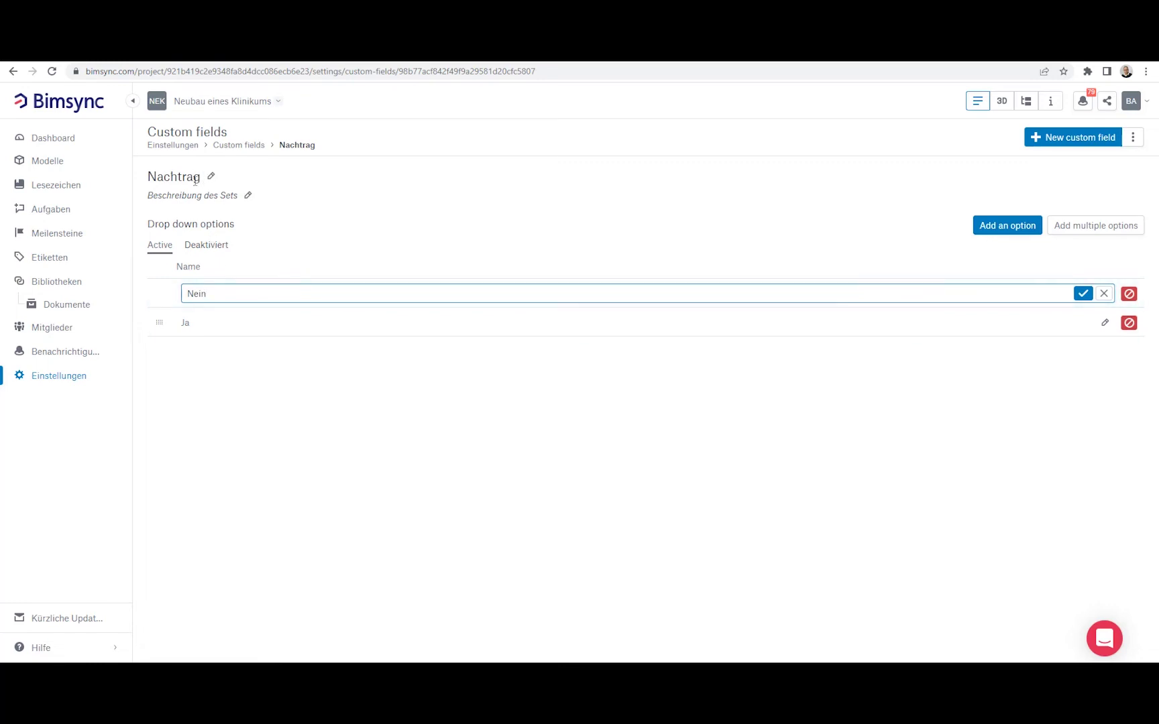
pyautogui.click(1082, 293)
pyautogui.click(1083, 230)
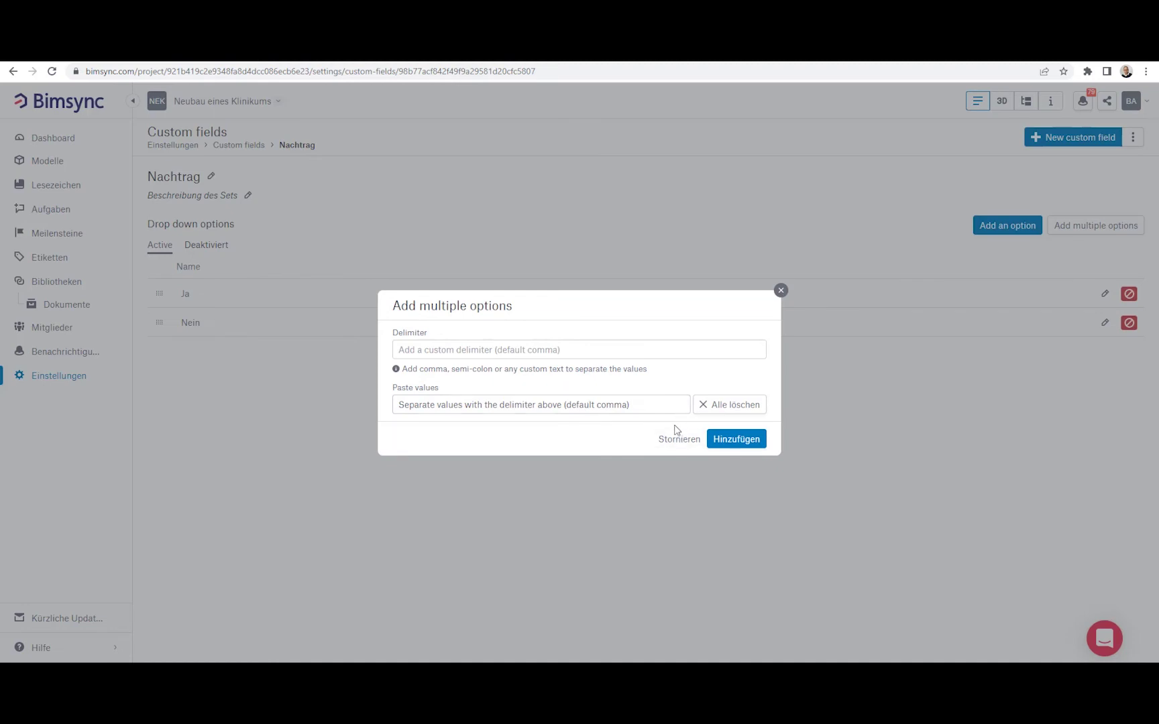
pyautogui.click(780, 291)
# Step: Create a new custom field named Kostenauswirkung with the type Decimal number
pyautogui.click(1079, 138)
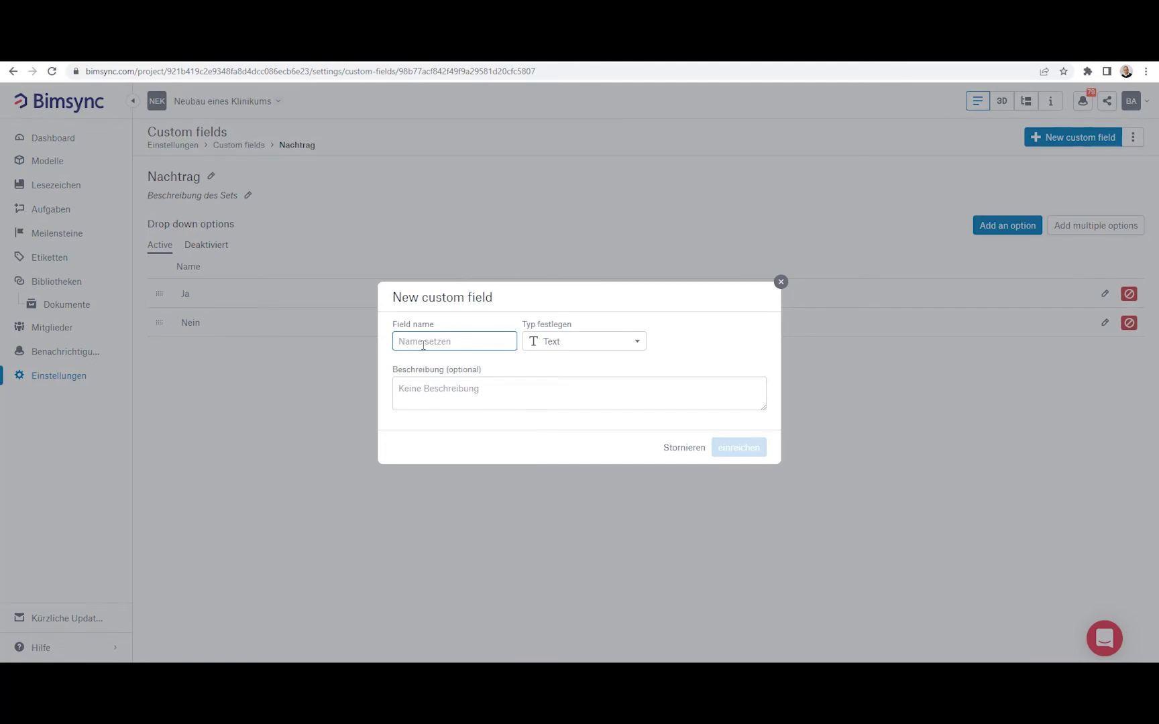
pyautogui.write('Kostenauswirkung')
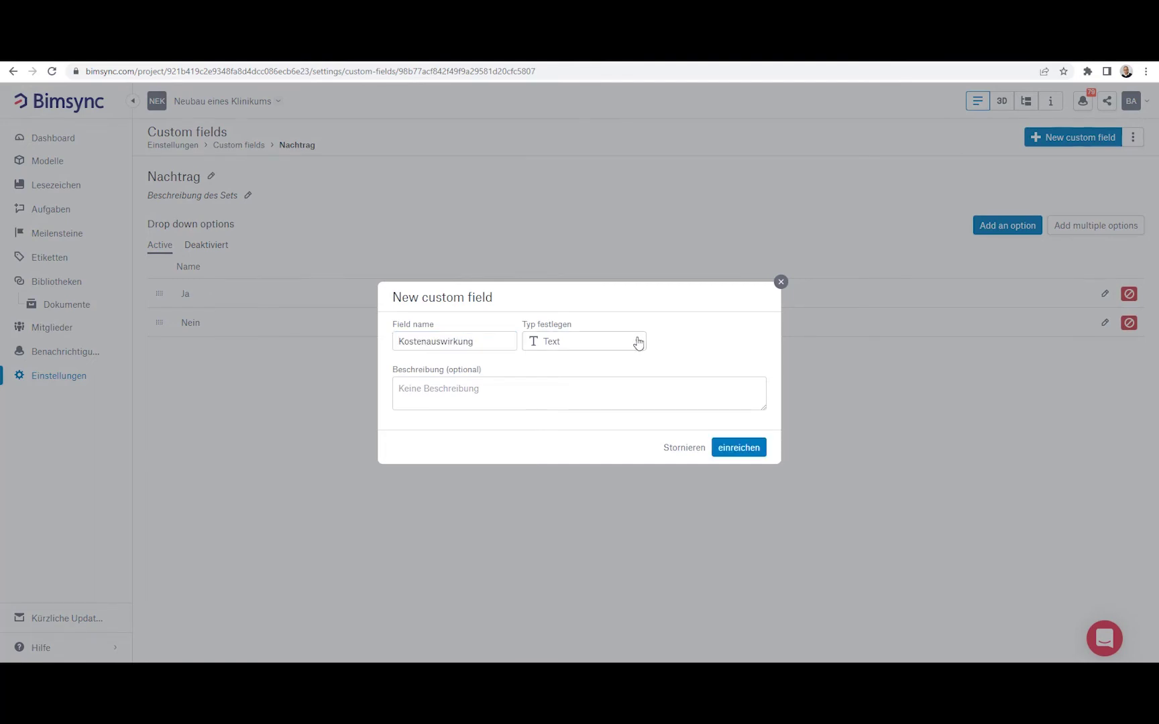
pyautogui.click(633, 341)
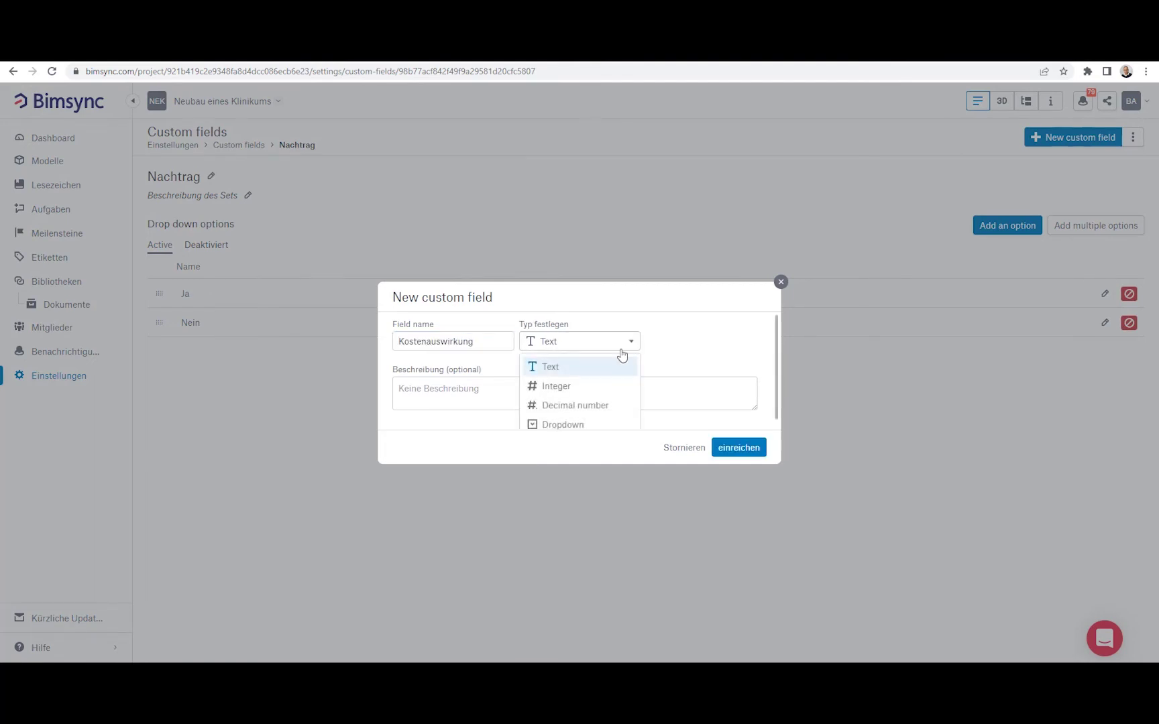
pyautogui.click(586, 405)
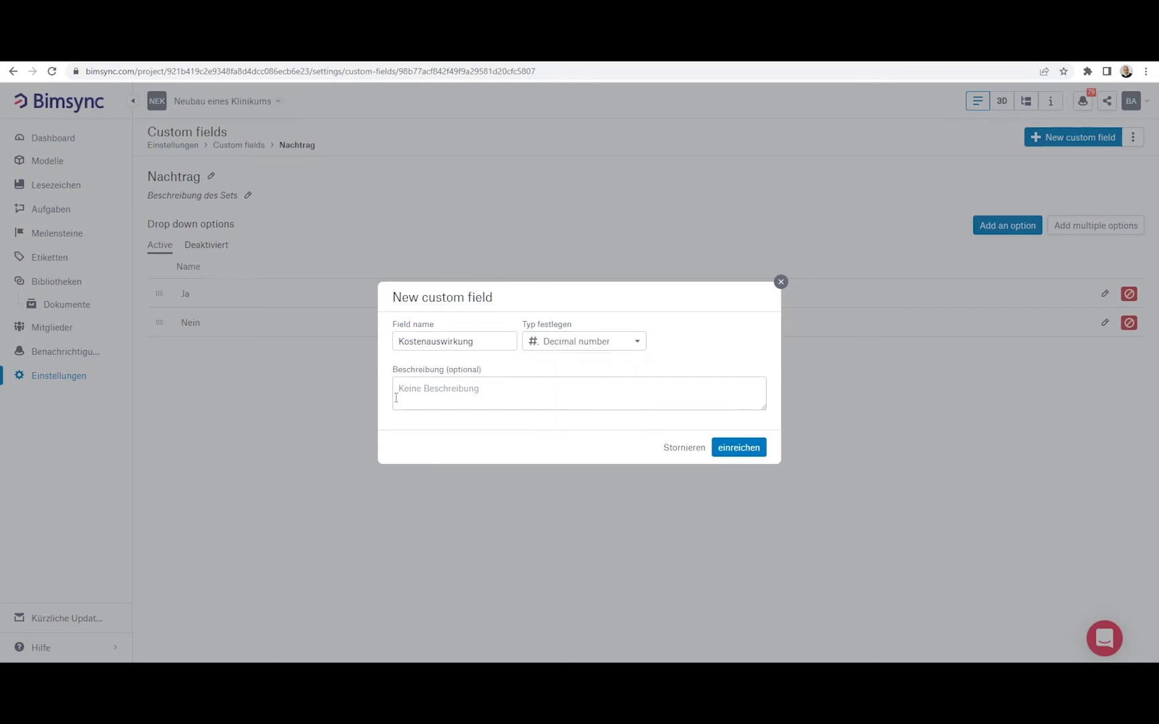
pyautogui.click(742, 448)
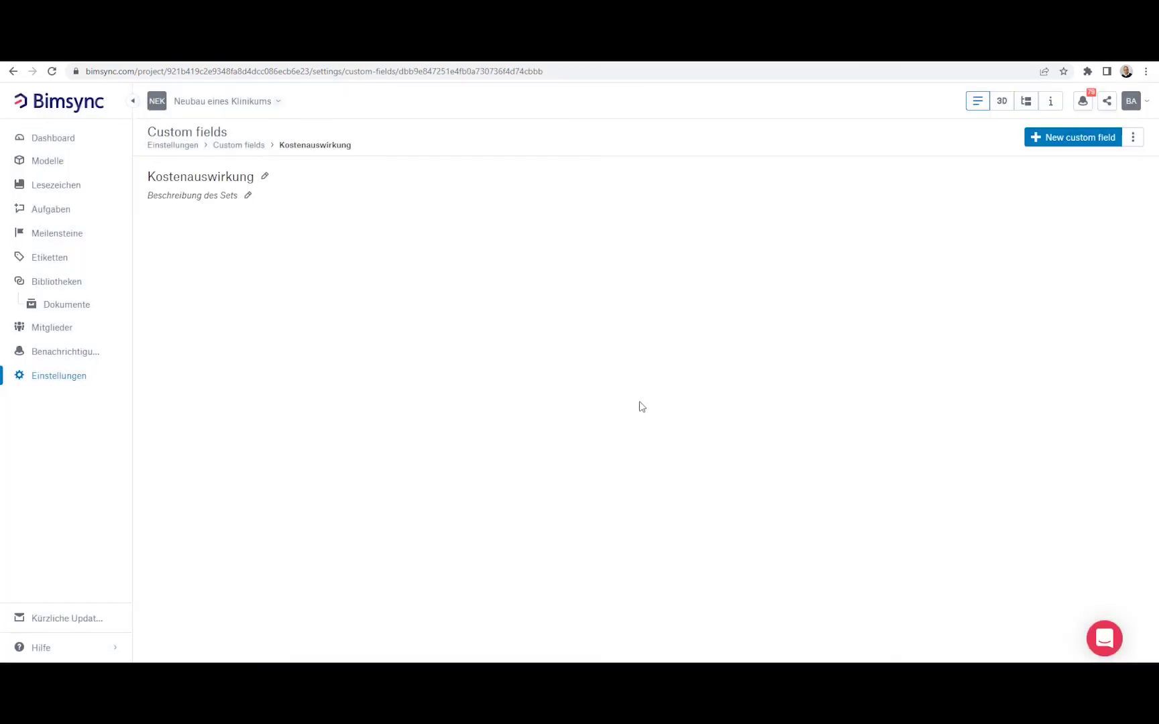
# Step: Create a new custom field named Umplanungszeit with the type Decimal number
pyautogui.click(1074, 138)
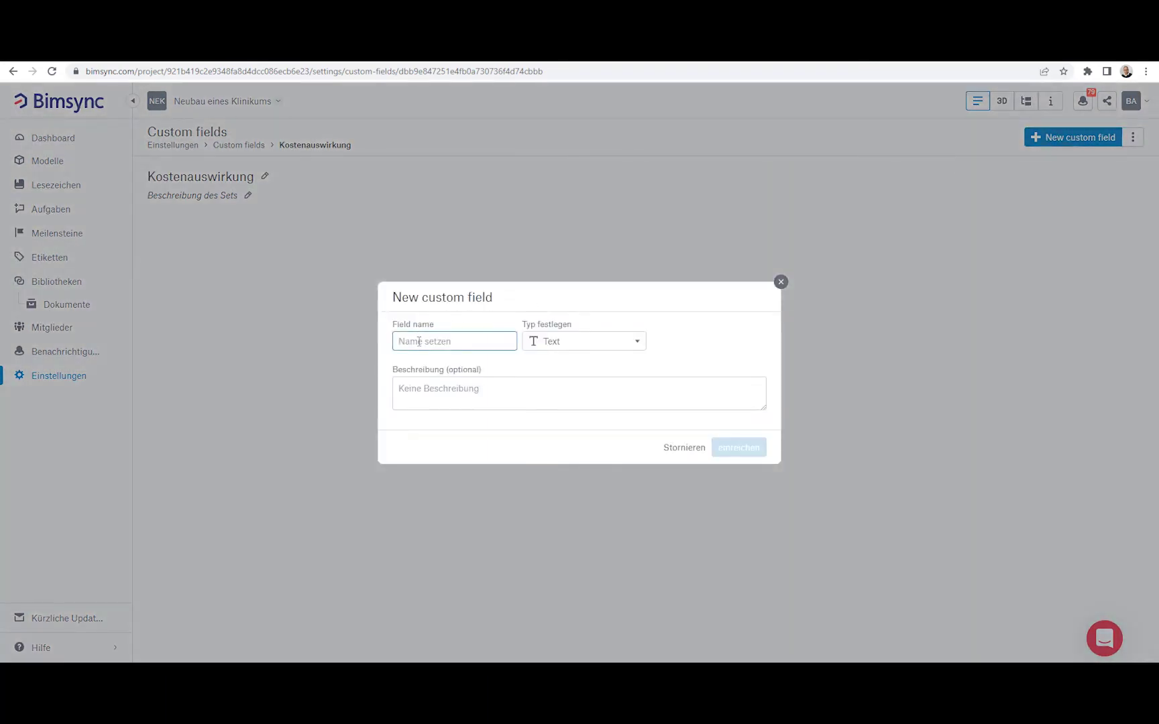
pyautogui.write('Umplanungszeit')
pyautogui.click(618, 342)
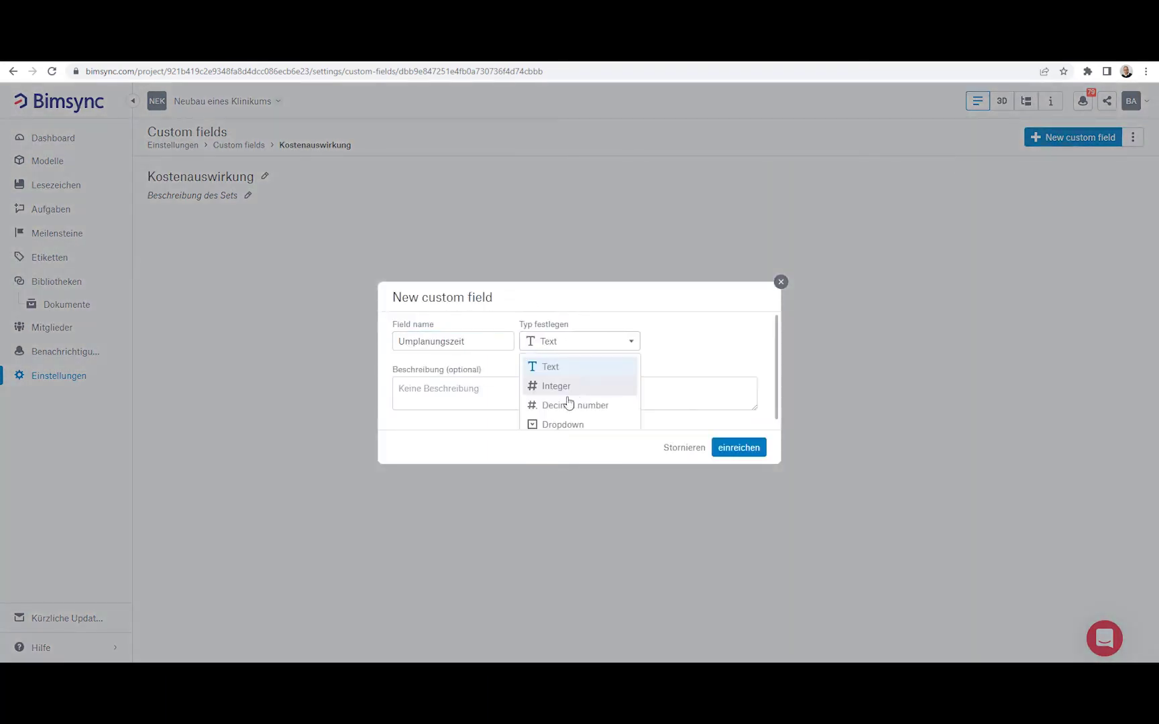
pyautogui.click(568, 404)
pyautogui.click(739, 447)
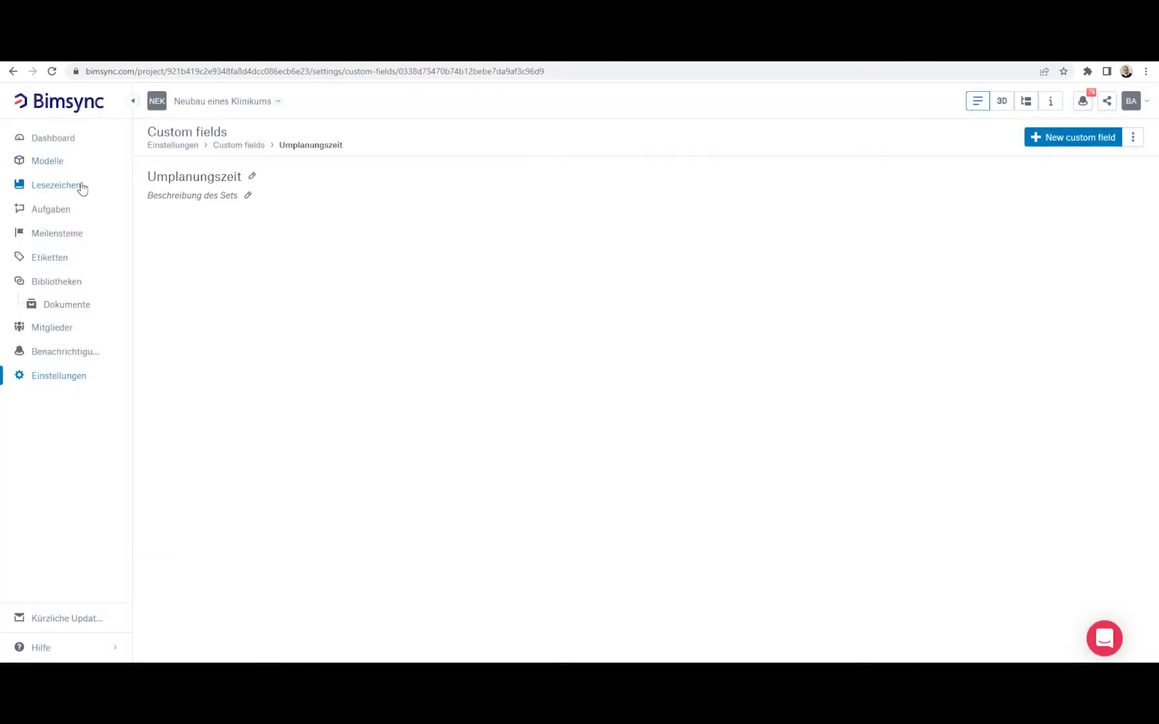
# Step: Rename the custom field Kostenauswirkung as Kostenauswirkung (EUR)
pyautogui.click(239, 146)
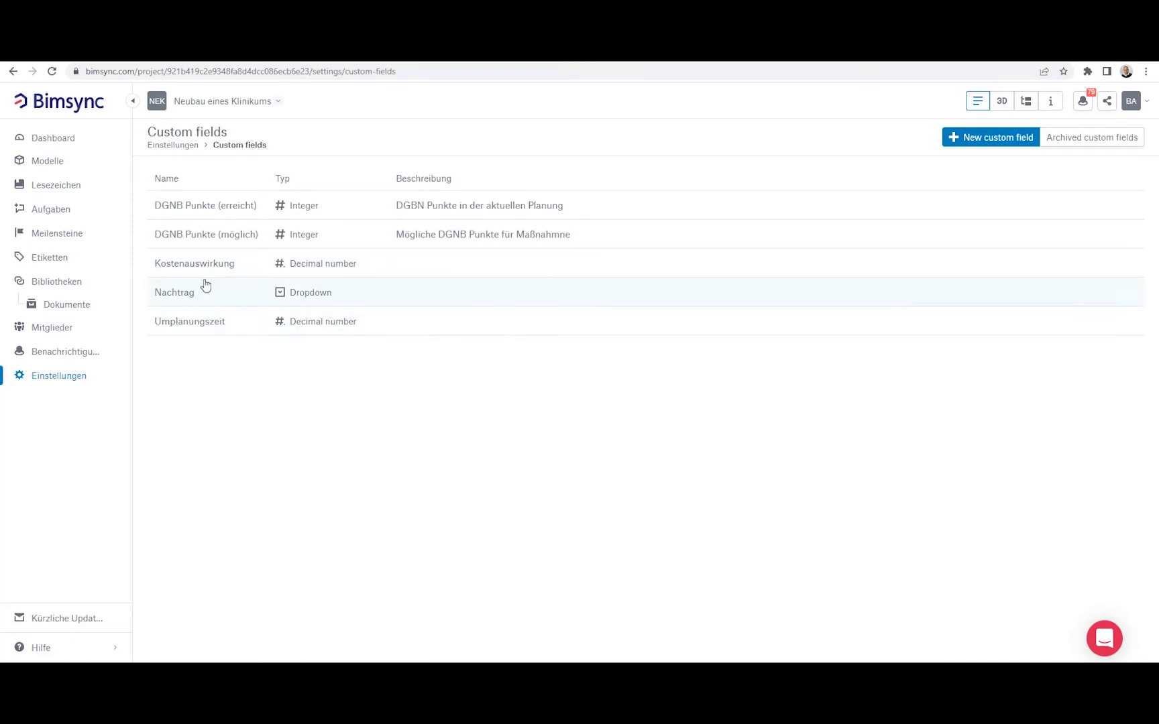
pyautogui.click(188, 265)
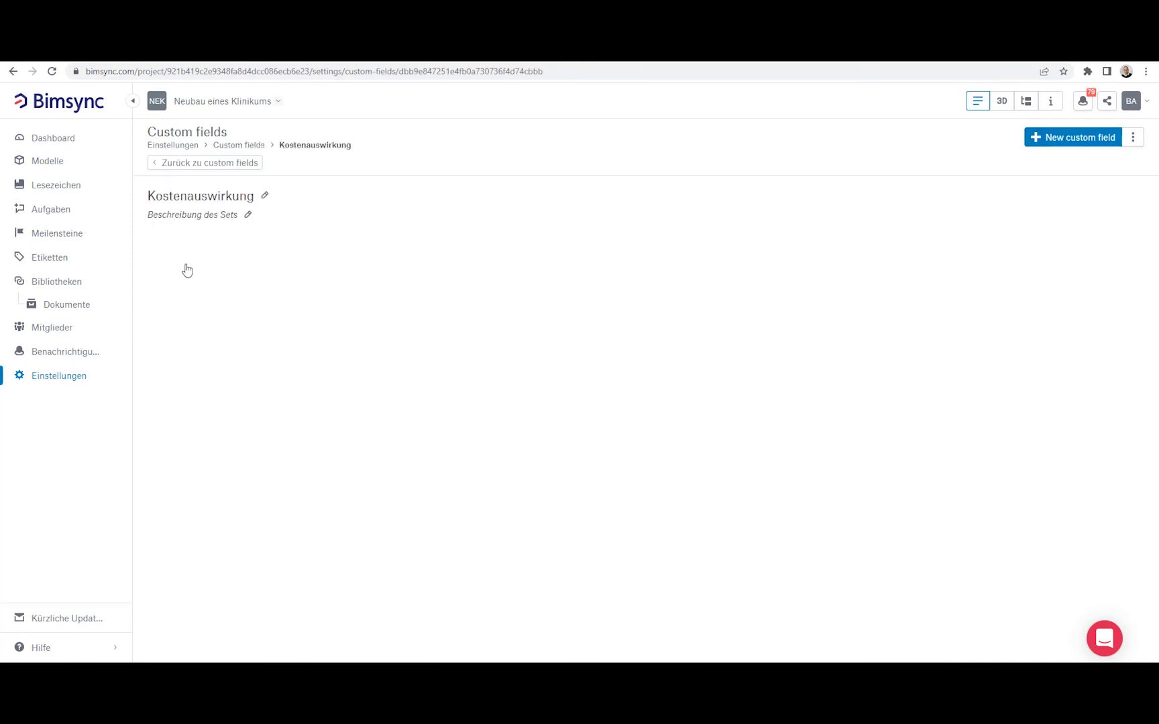
pyautogui.click(265, 195)
pyautogui.write('(EUR)')
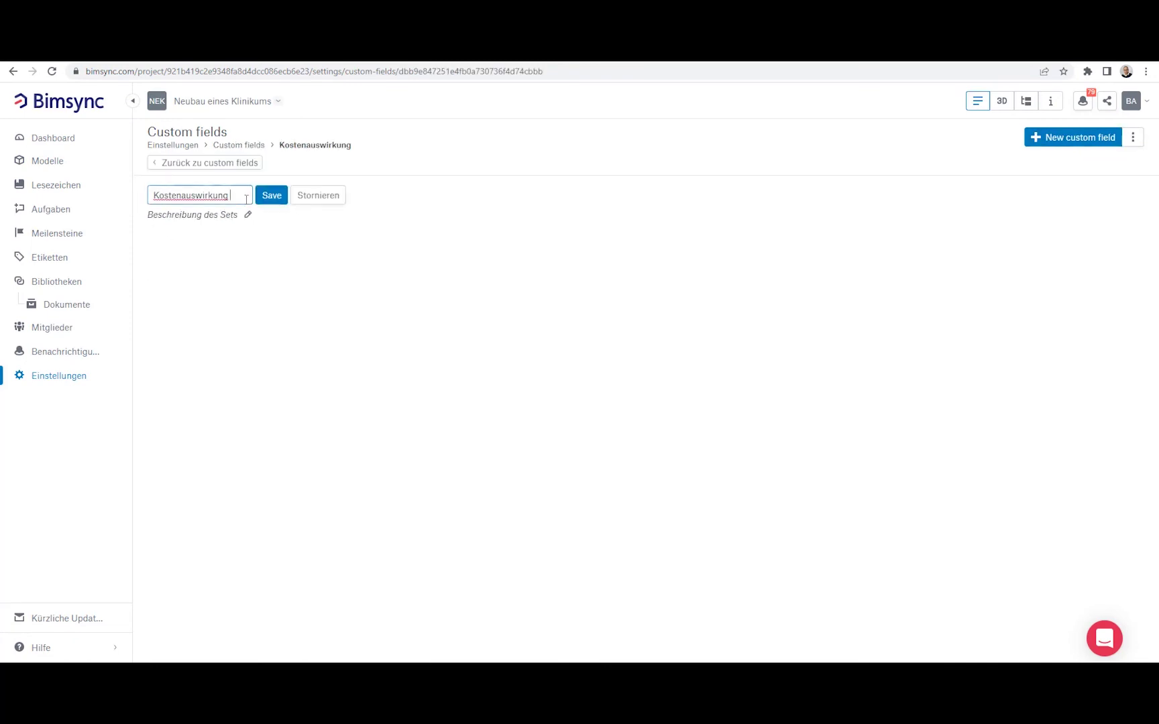
pyautogui.click(272, 195)
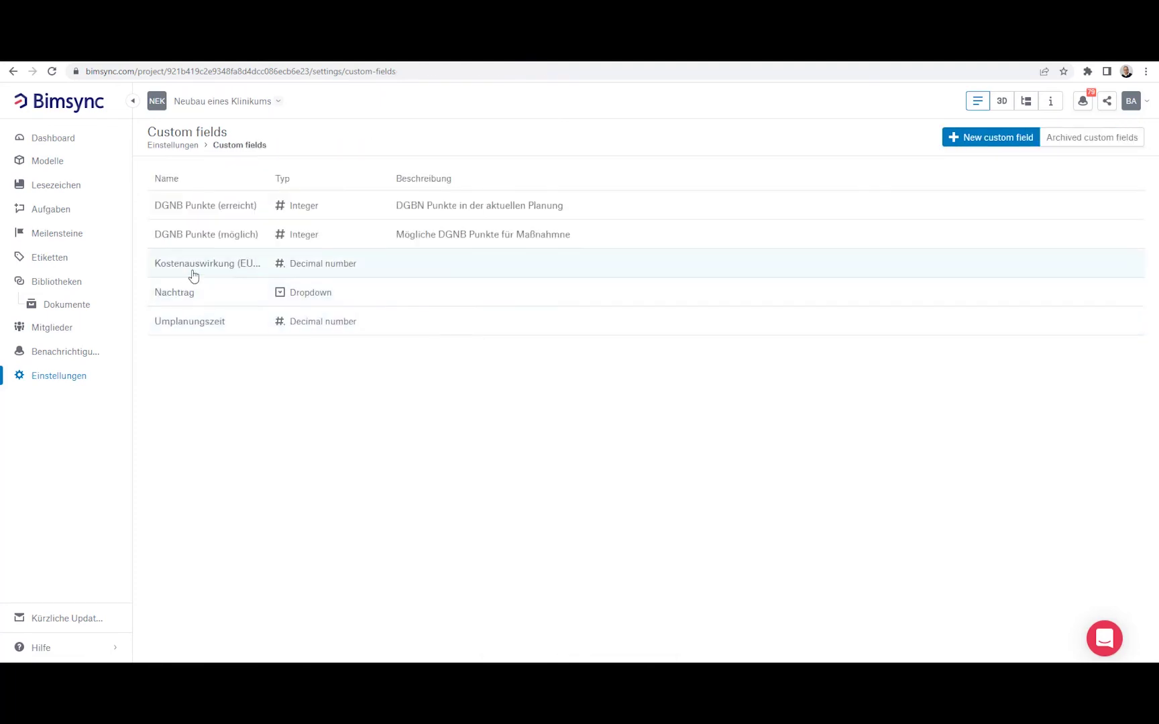
# Step: Rename the custom field Umplanungszeit as Umplanungszeit (Stunden) and return to the custom fields list
pyautogui.click(189, 321)
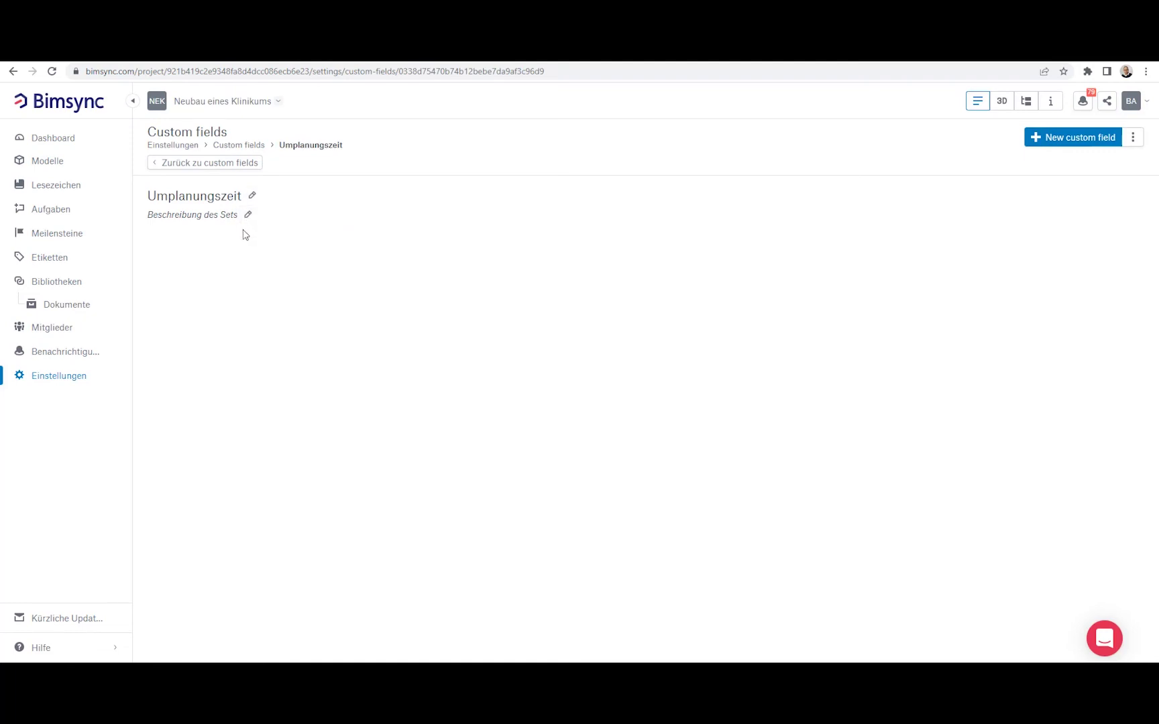
pyautogui.click(252, 195)
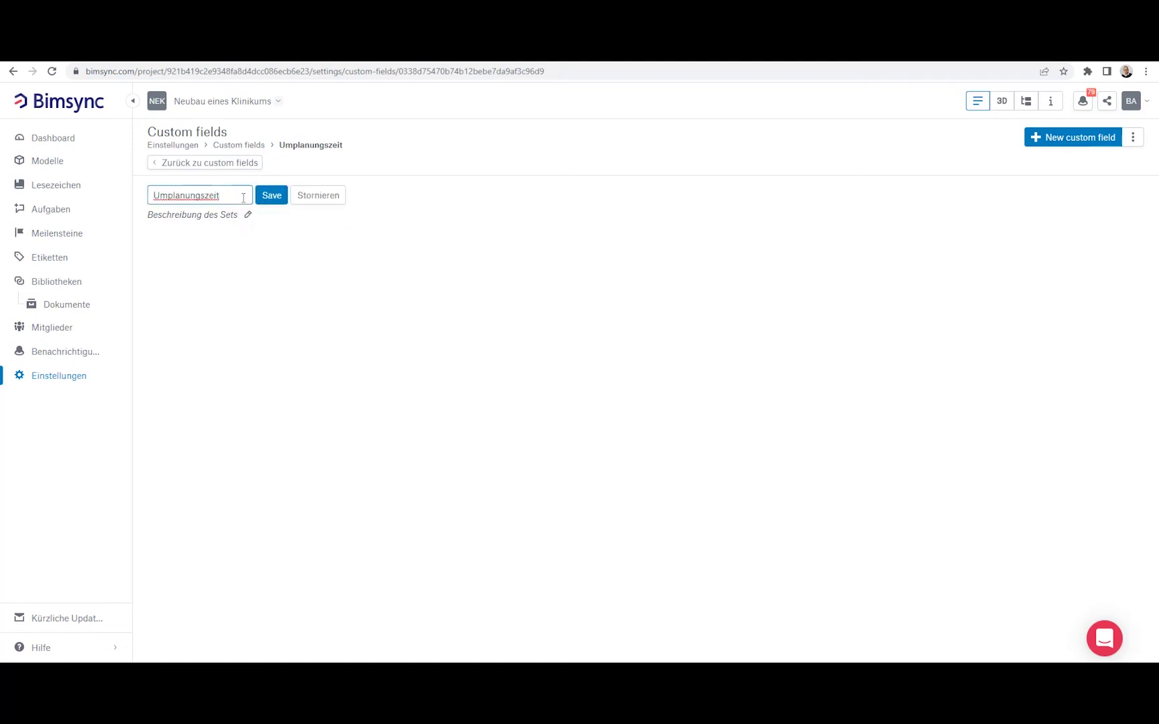
pyautogui.write('(Stunden)')
pyautogui.click(272, 195)
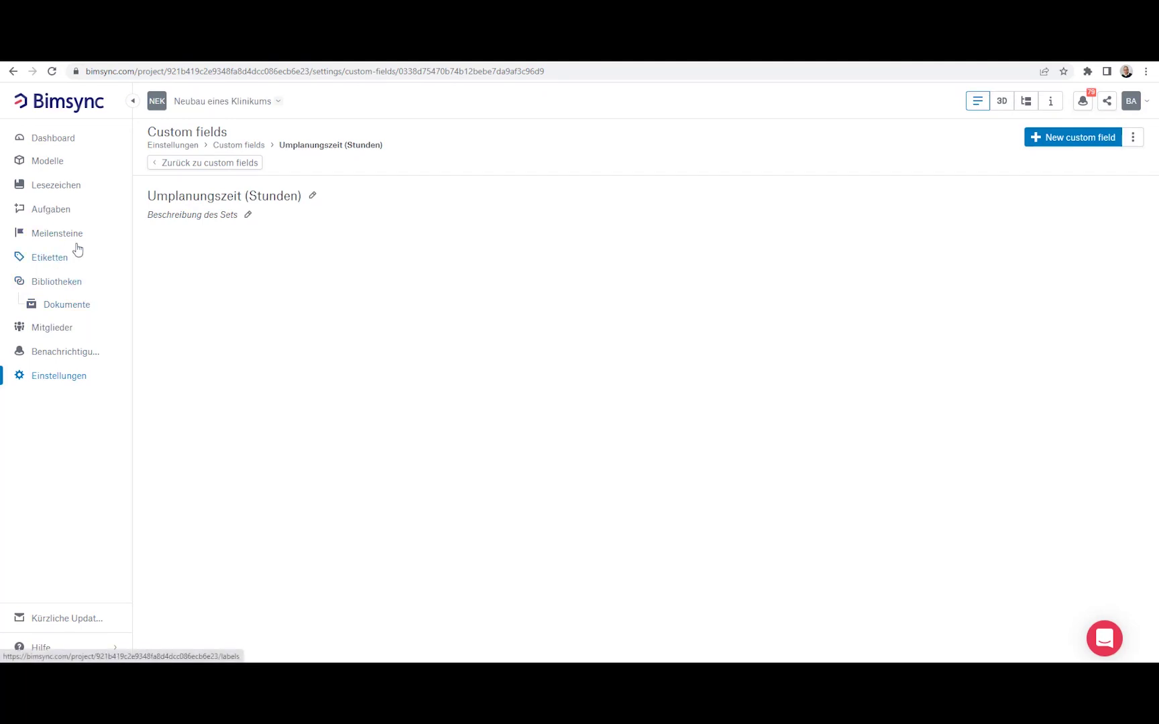
pyautogui.click(228, 146)
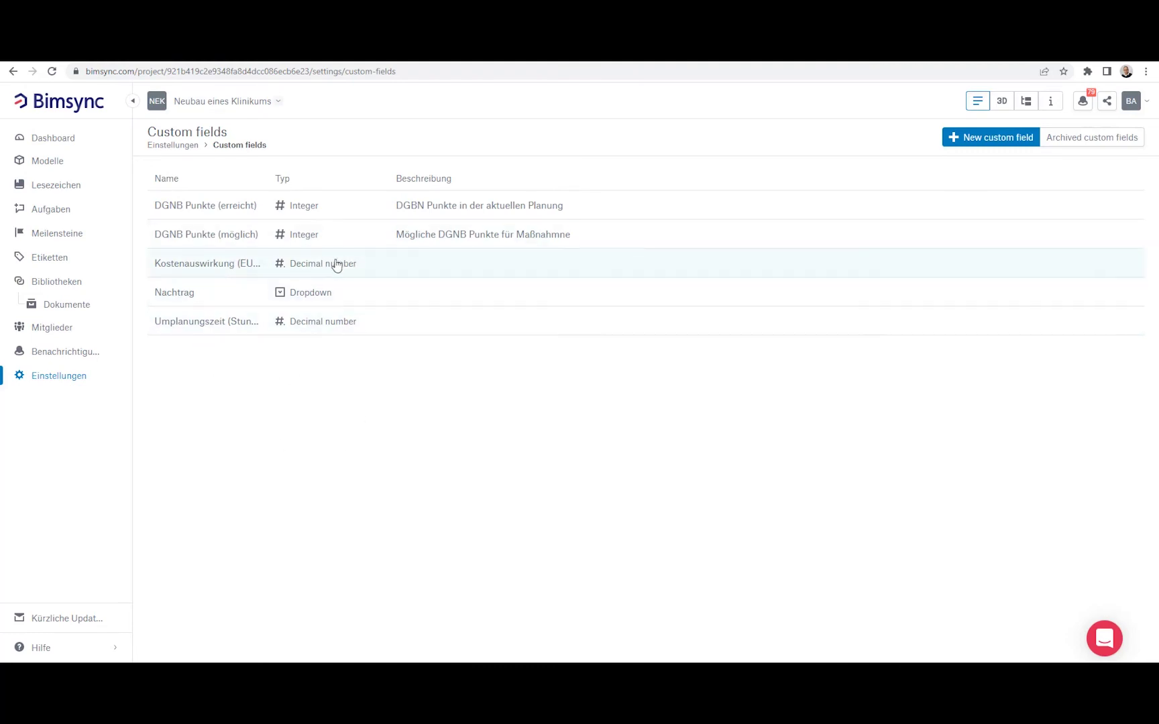
# Step: Add the Nachtrag custom field to the DGNB - Verfolgung task board, not required and without a default value
pyautogui.click(57, 209)
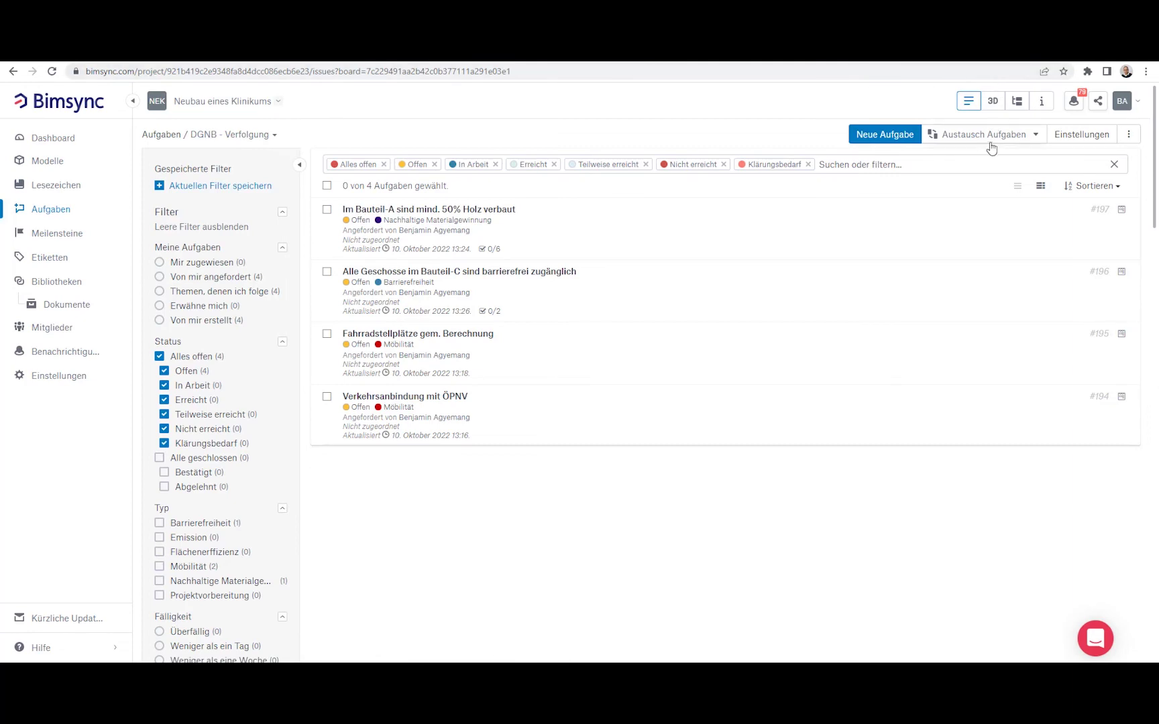
pyautogui.click(1081, 138)
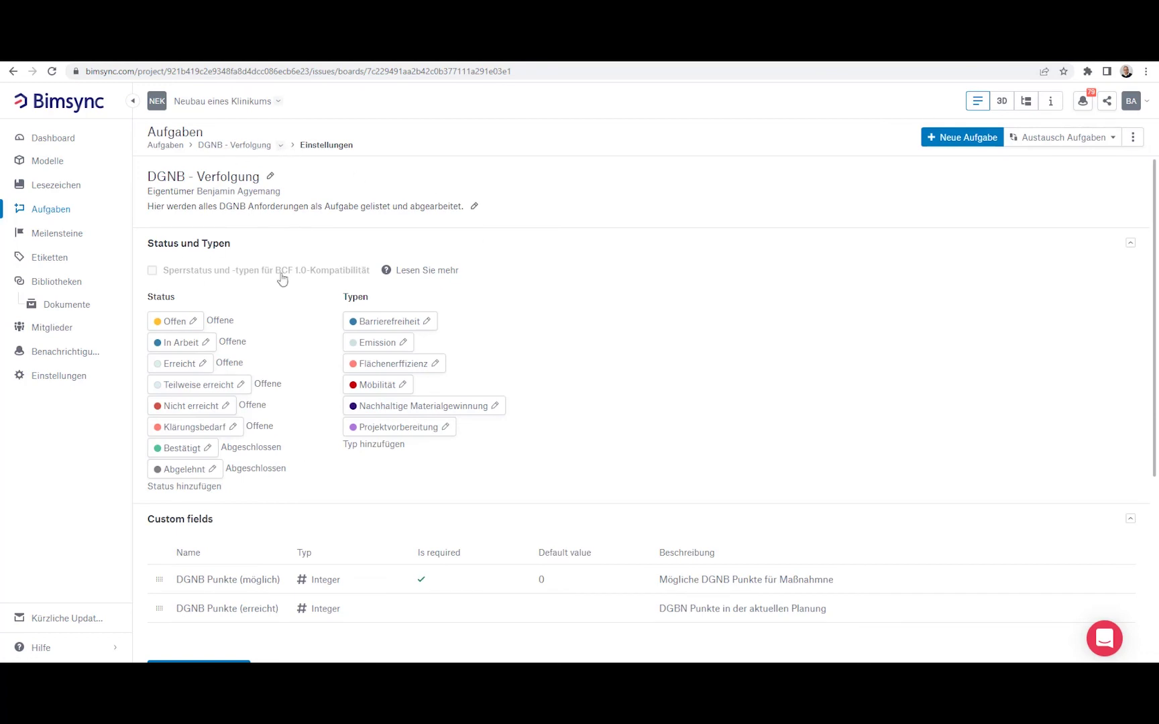
pyautogui.scroll(-2, 436, 338)
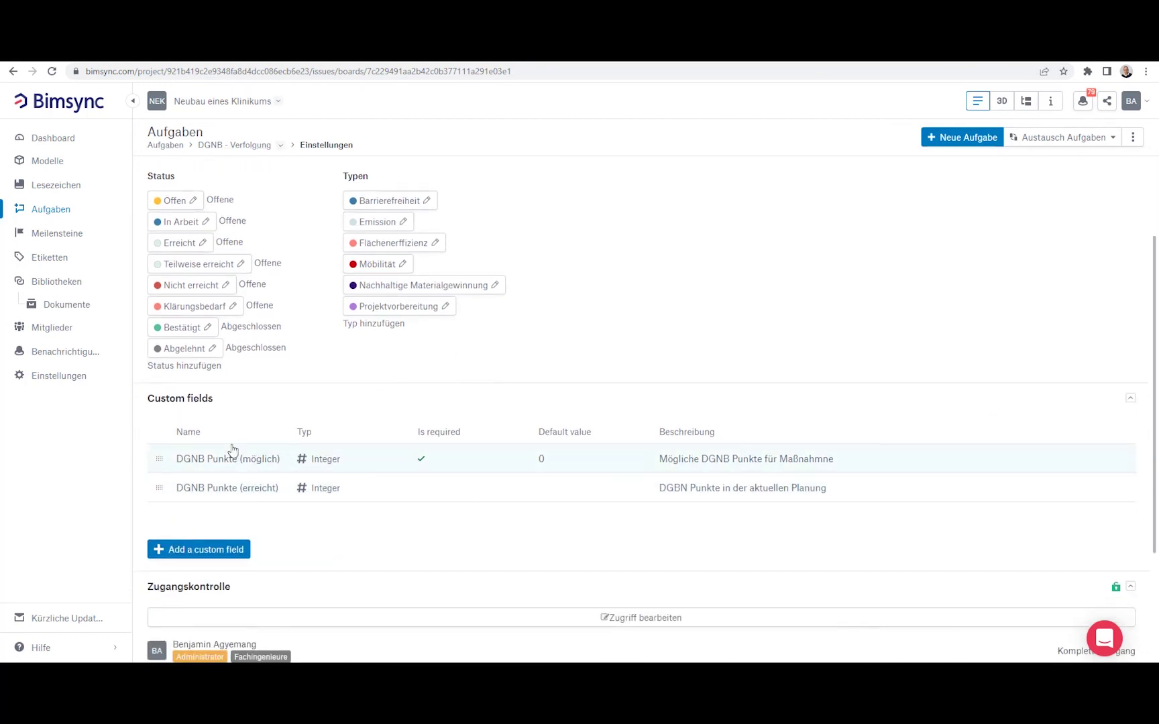
pyautogui.click(218, 557)
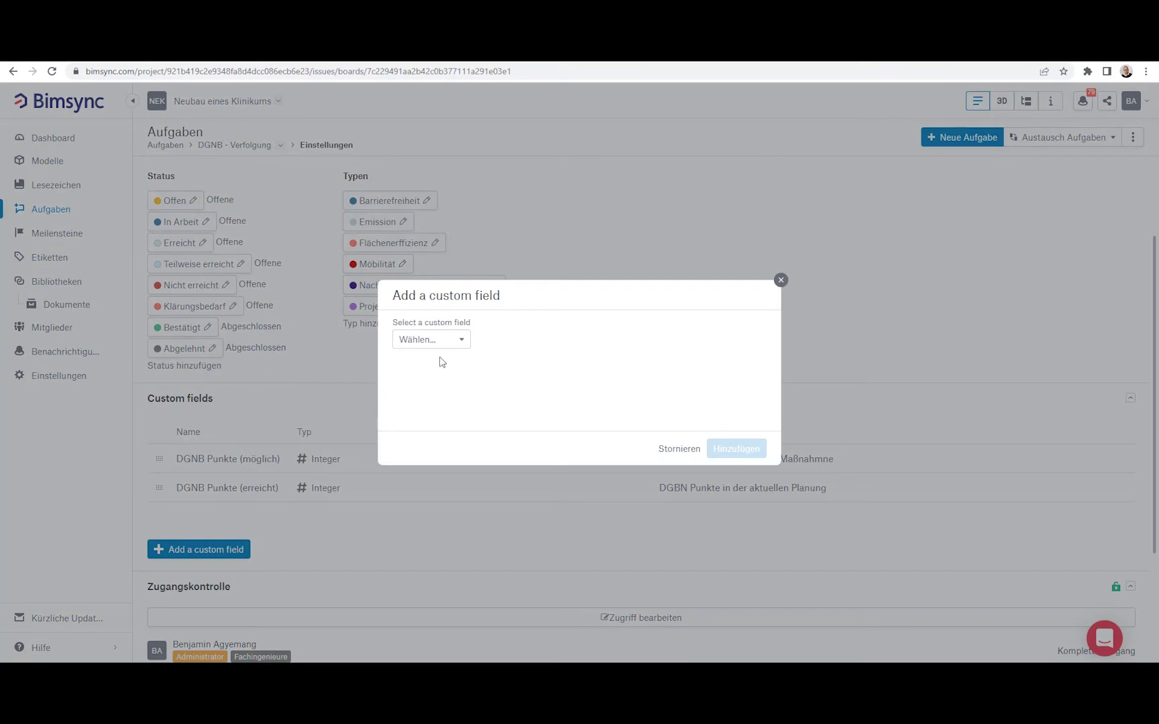
pyautogui.click(458, 342)
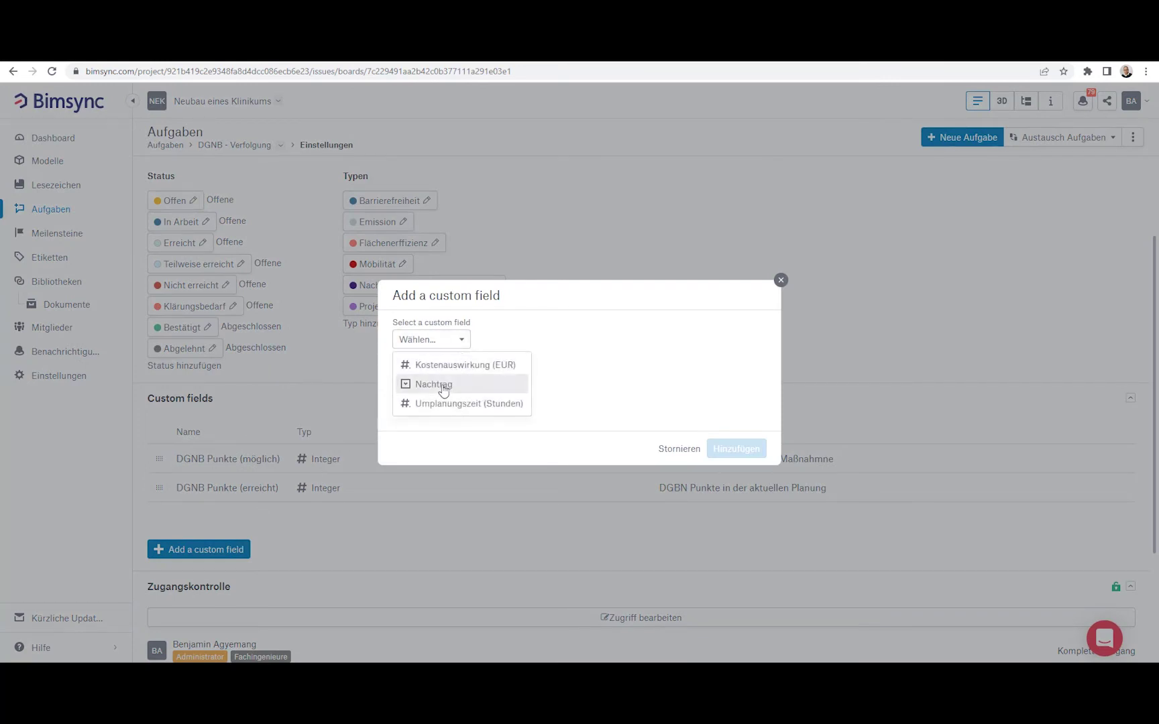
pyautogui.click(443, 385)
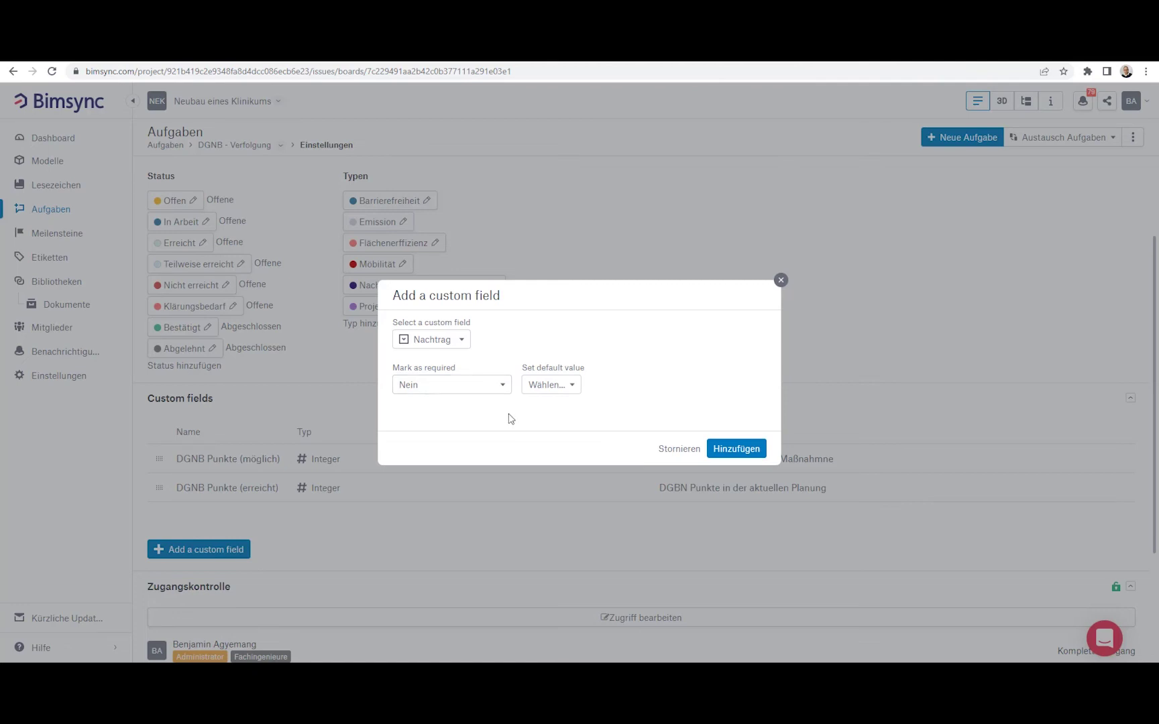
pyautogui.click(731, 450)
# Step: Add the Kostenauswirkung (EUR) custom field to the board as a required field with default value 0
pyautogui.click(185, 550)
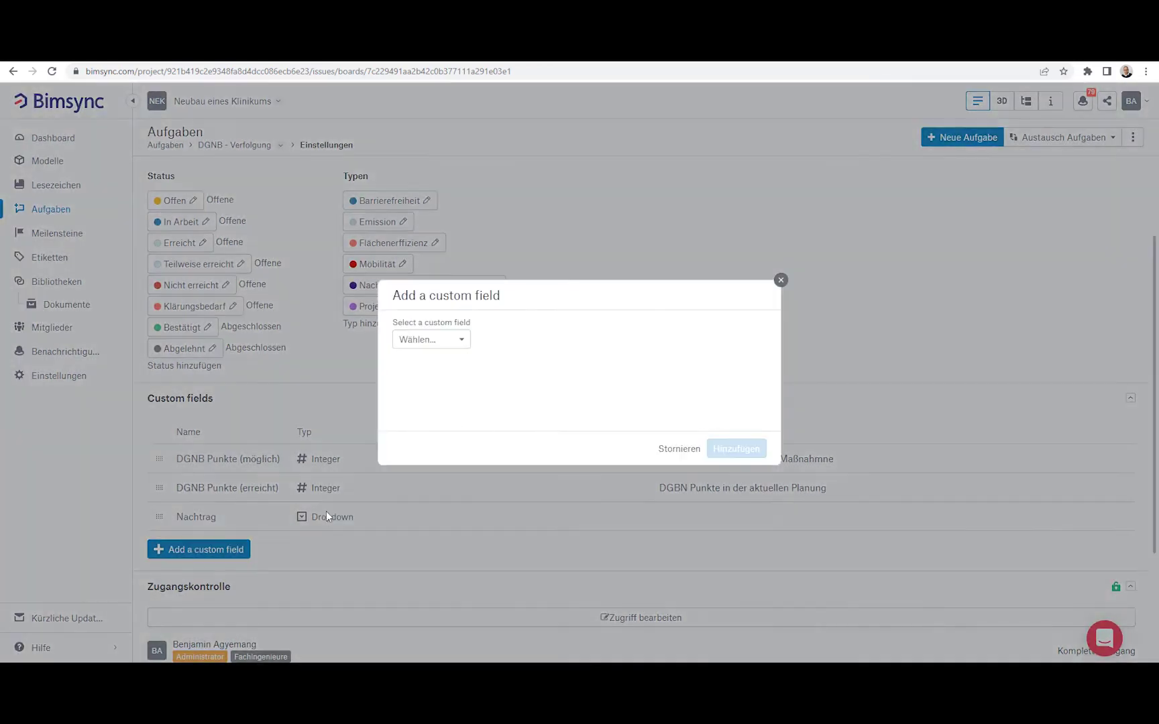
pyautogui.click(456, 342)
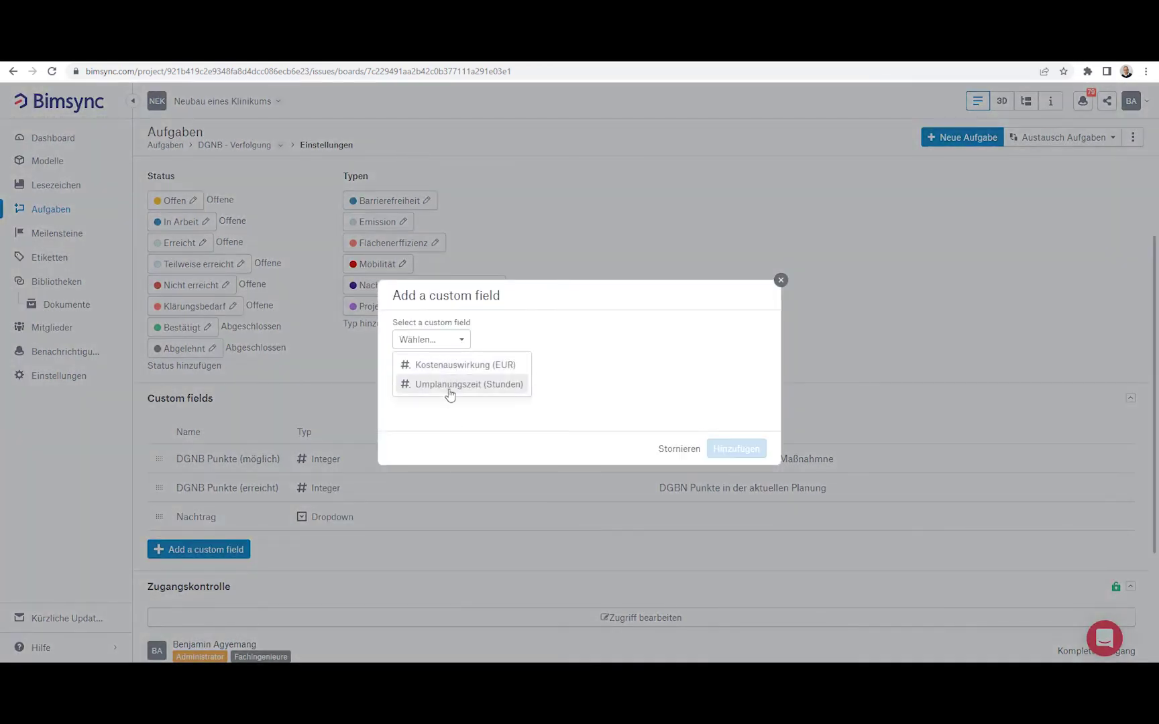
pyautogui.click(451, 367)
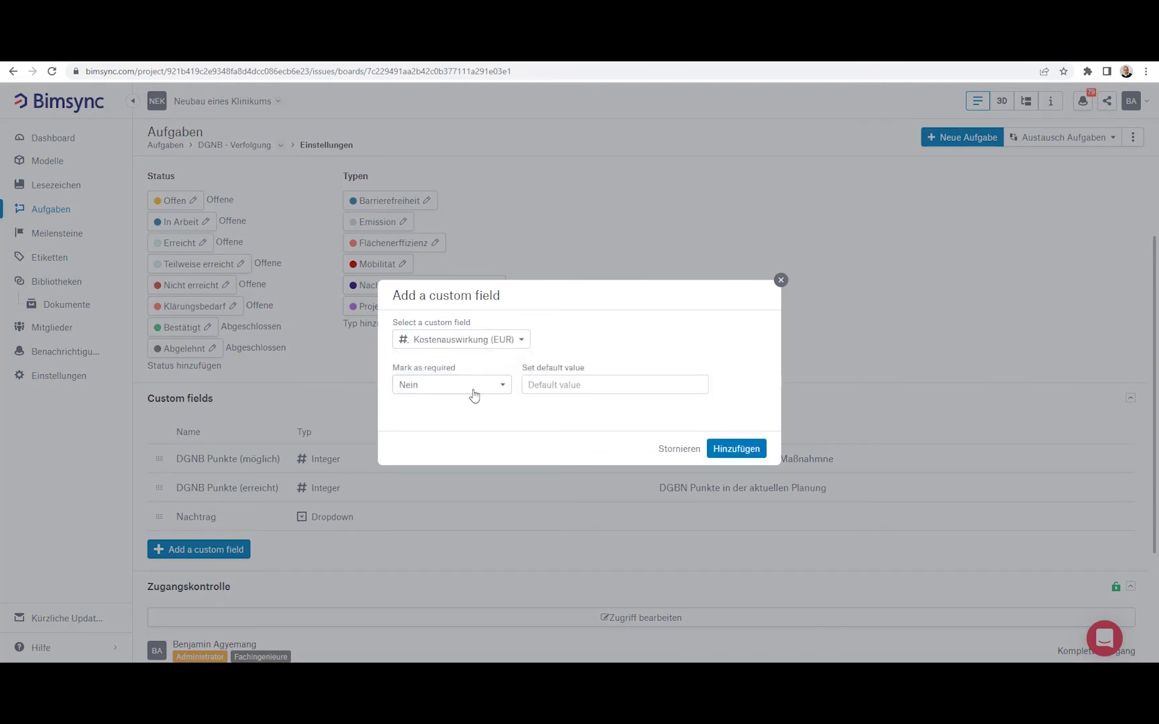
pyautogui.click(503, 387)
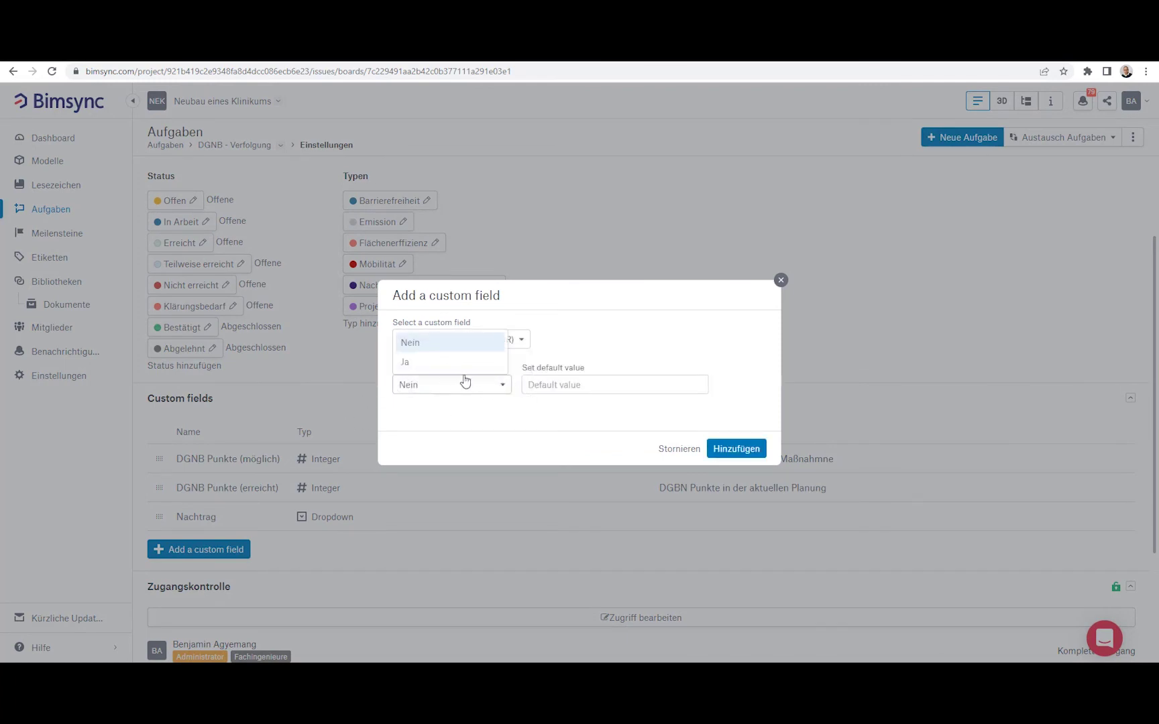
pyautogui.click(442, 363)
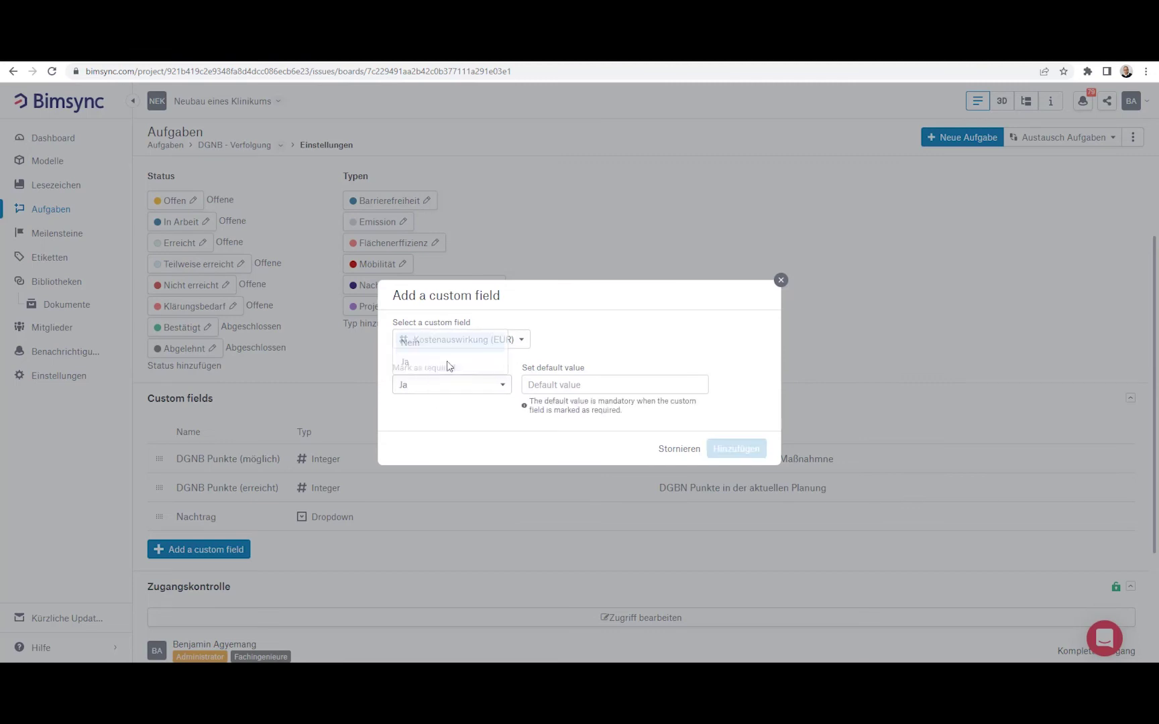
pyautogui.click(600, 381)
pyautogui.click(698, 381)
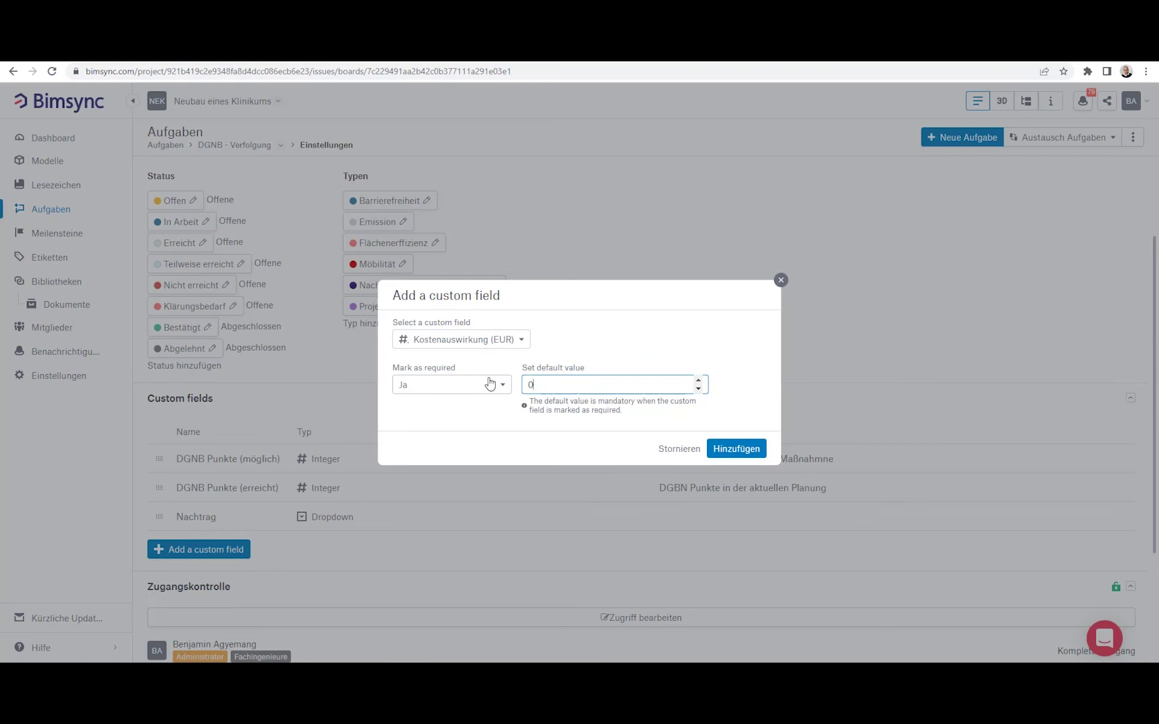
pyautogui.click(736, 449)
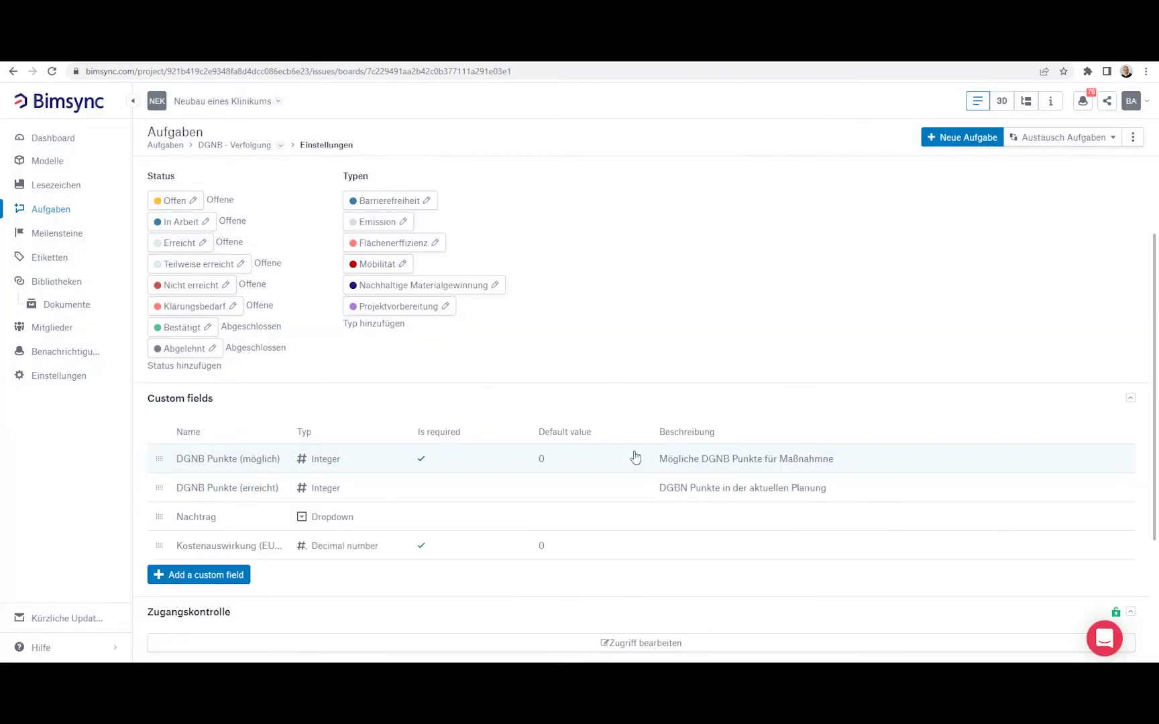
# Step: Add the Umplanungszeit (Stunden) custom field to the board as an optional field
pyautogui.click(201, 575)
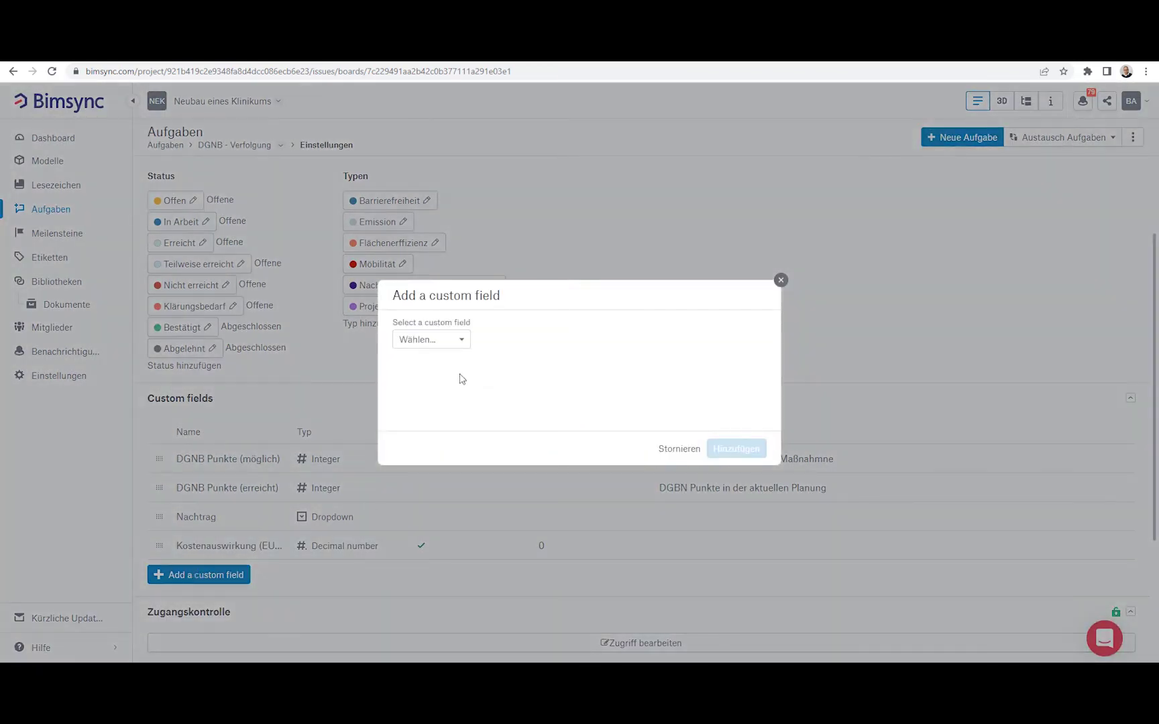
pyautogui.click(466, 339)
pyautogui.click(463, 365)
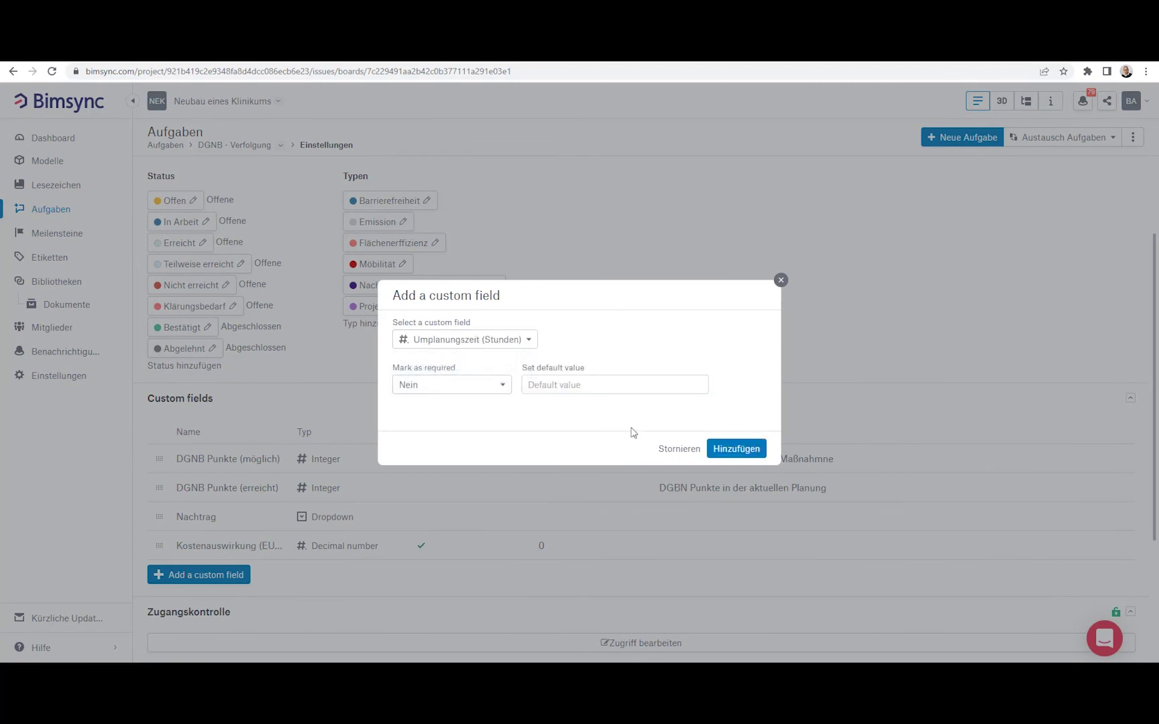
pyautogui.click(736, 449)
# Step: Start a new task titled Bäume pflanzen without the attached model view, and set DGNB Punkte (möglich) to 10
pyautogui.click(91, 208)
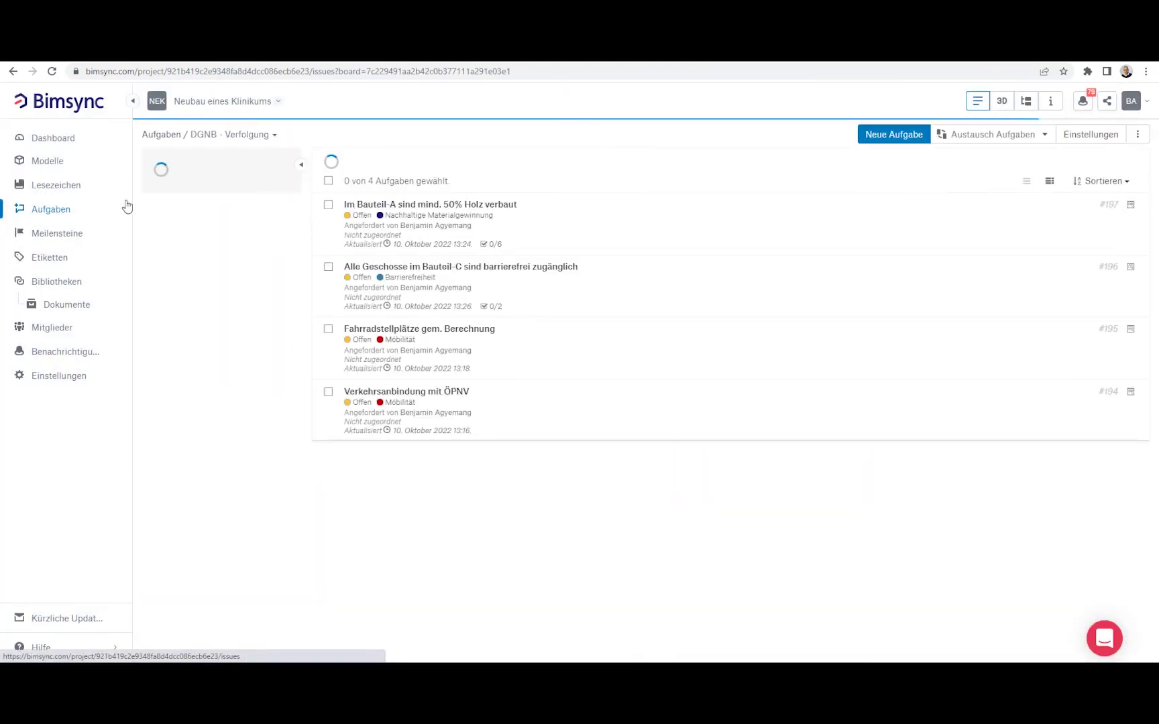
pyautogui.click(885, 134)
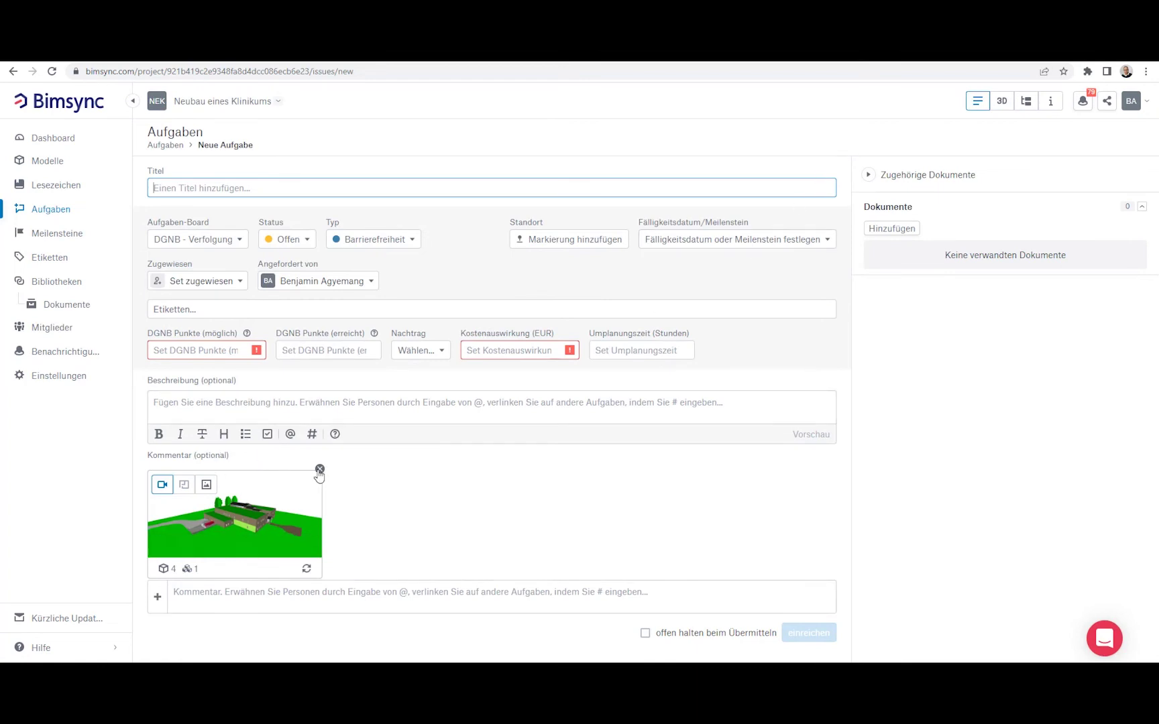
pyautogui.click(319, 469)
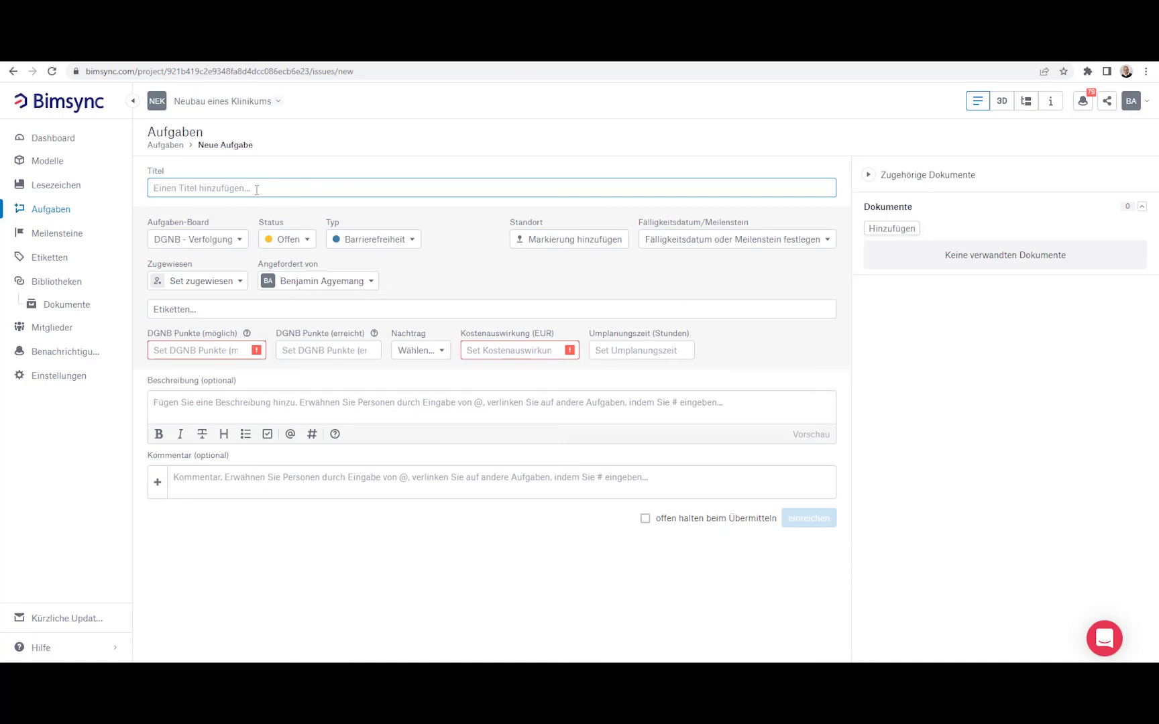
pyautogui.write('Bäume pflanzen')
pyautogui.click(171, 350)
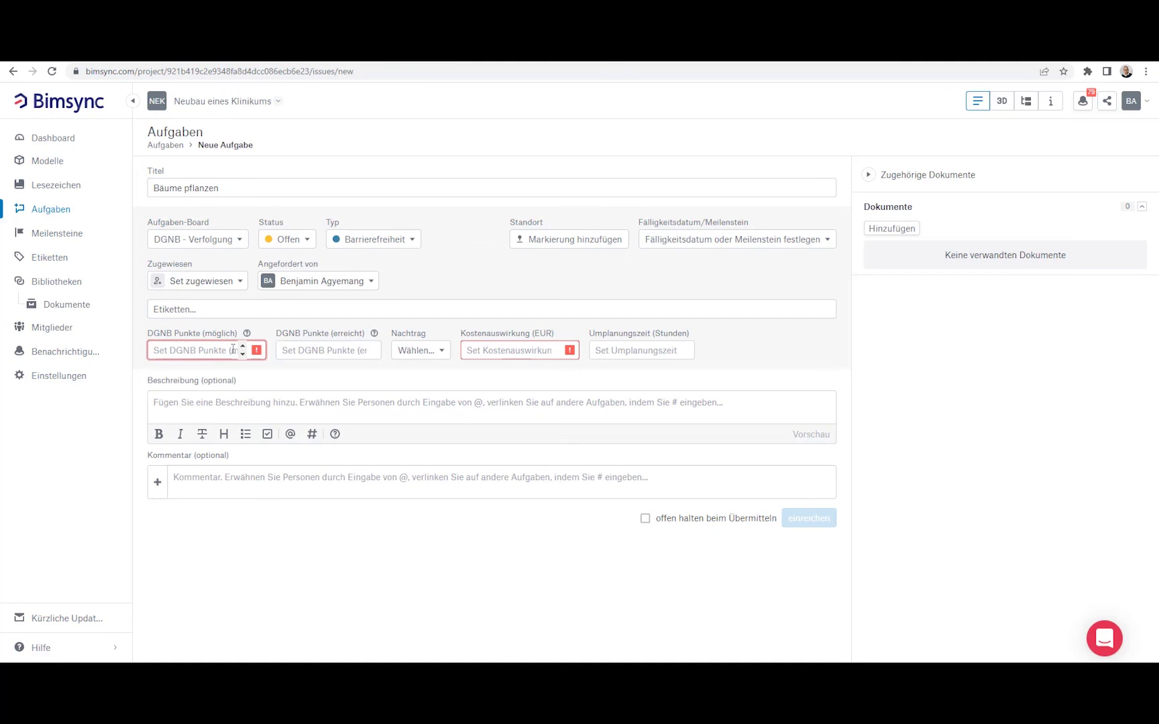
pyautogui.write('10')
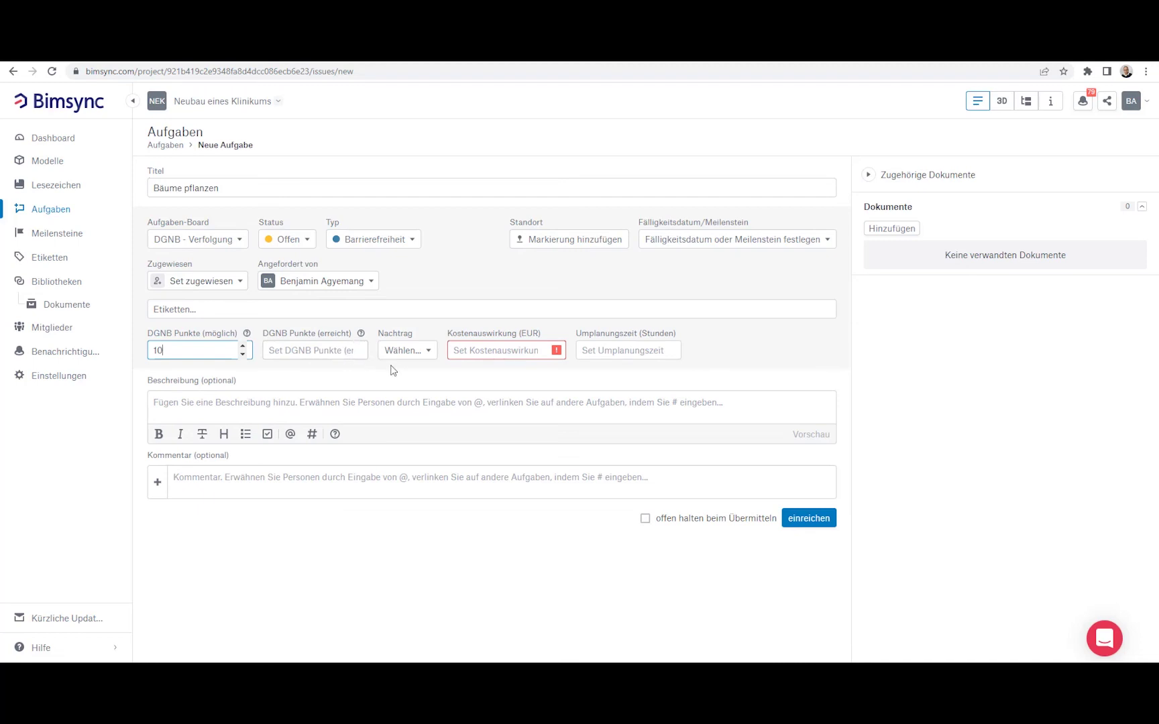
# Step: Set the new task's Nachtrag to Ja, Kostenauswirkung (EUR) to 2000 and Umplanungszeit (Stunden) to 20
pyautogui.click(430, 358)
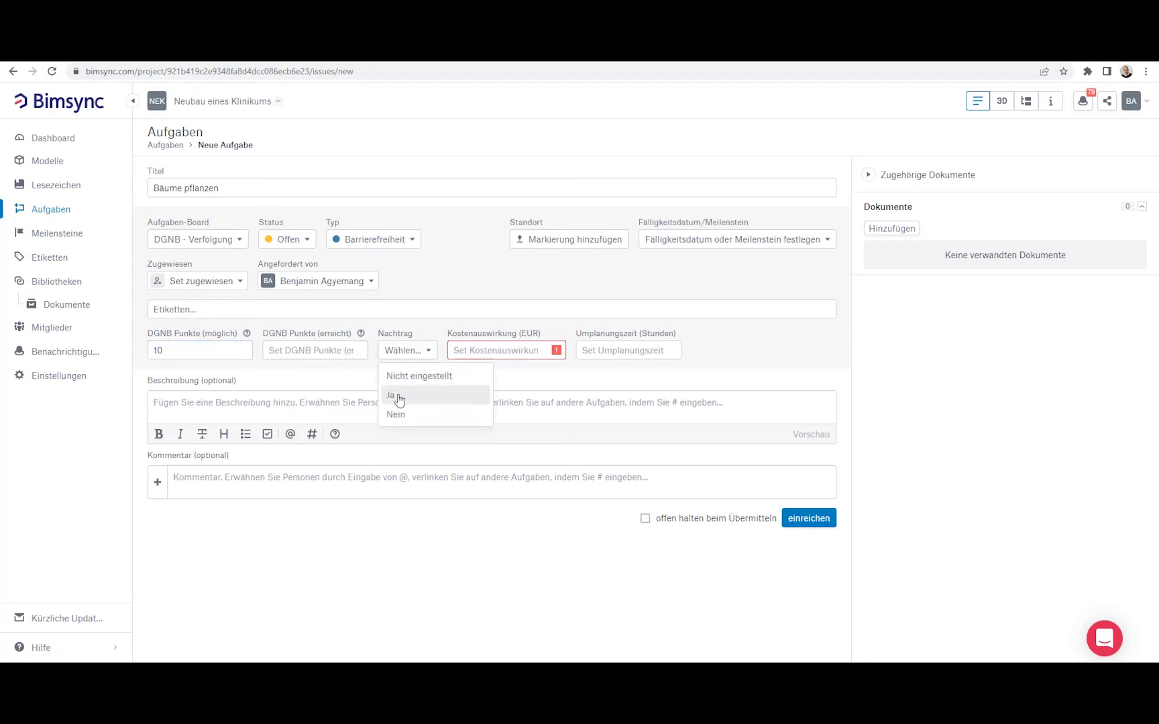
pyautogui.click(397, 396)
pyautogui.click(453, 349)
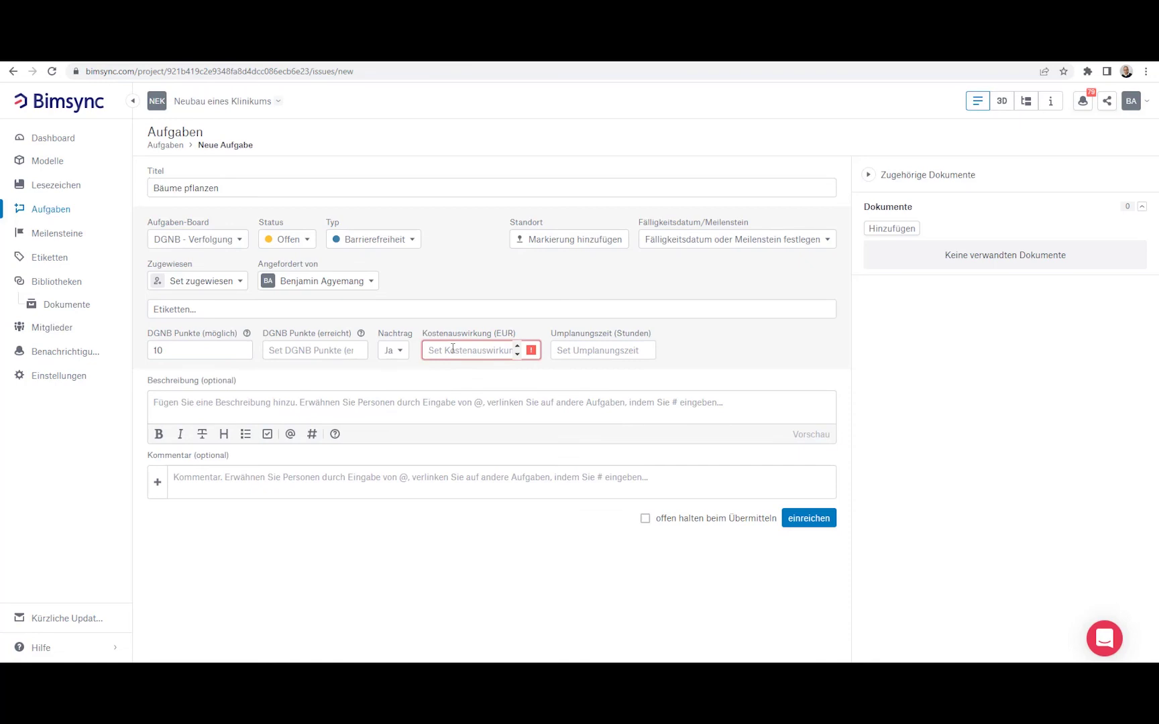
pyautogui.write('2000')
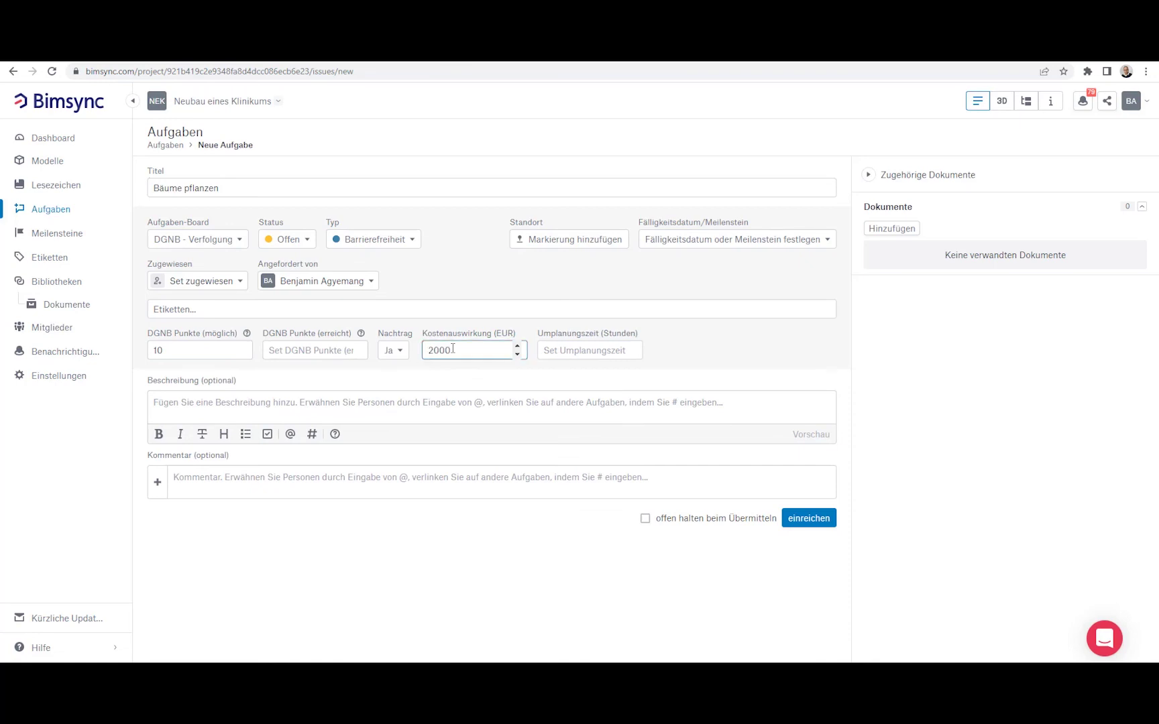
pyautogui.click(574, 352)
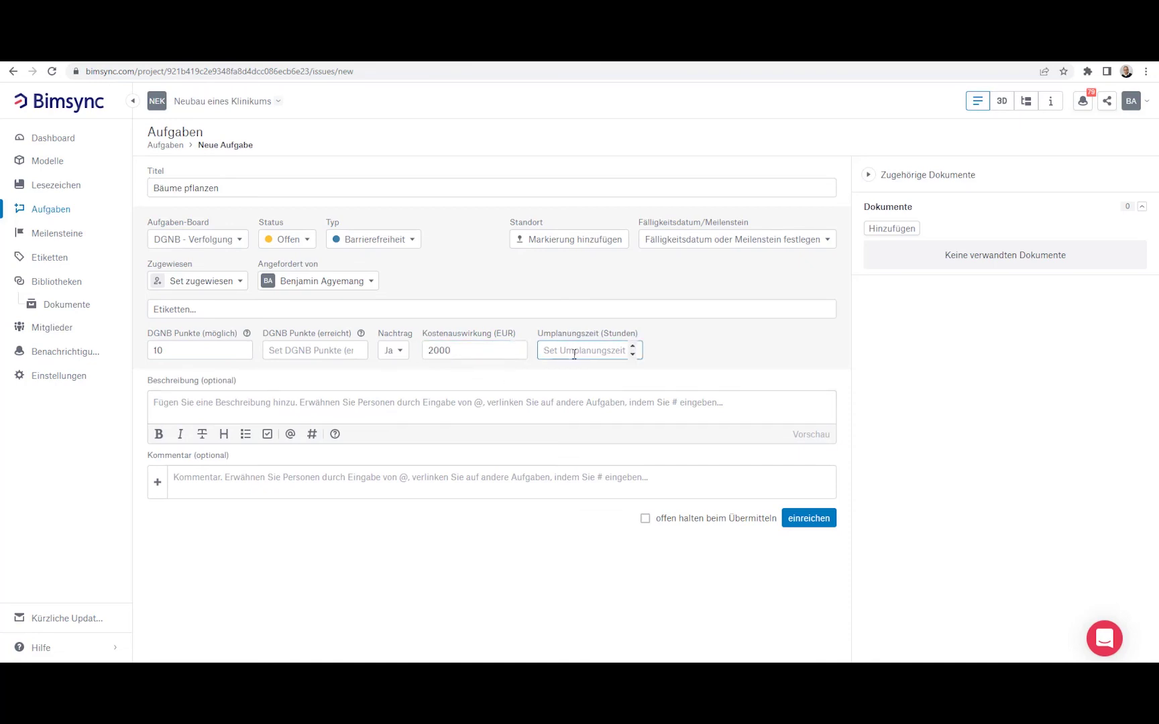
pyautogui.write('20')
pyautogui.click(238, 405)
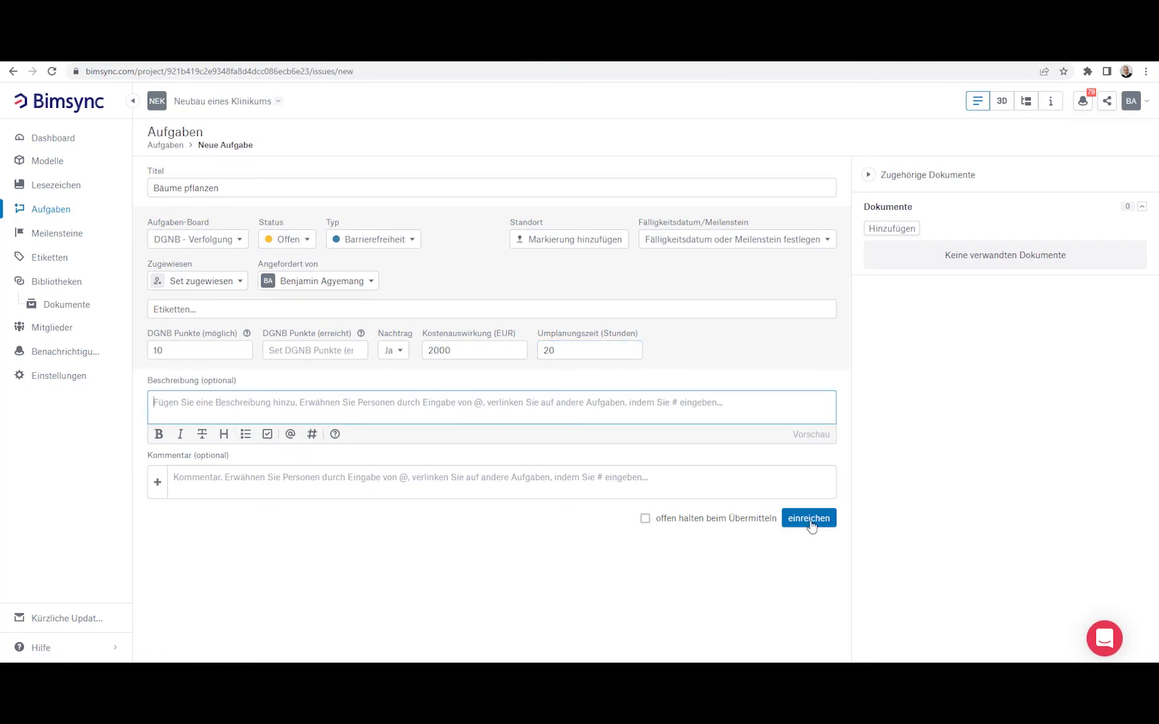
# Step: Set the task type to Emission and submit the new task
pyautogui.click(387, 240)
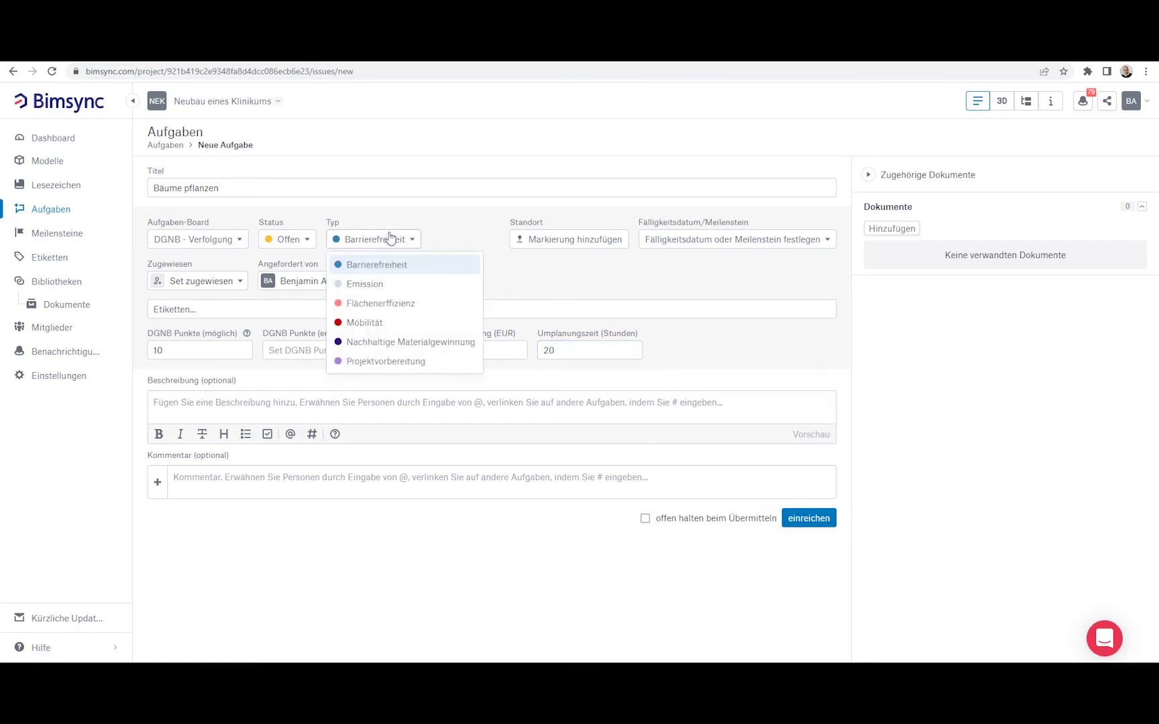
pyautogui.click(368, 287)
pyautogui.click(810, 518)
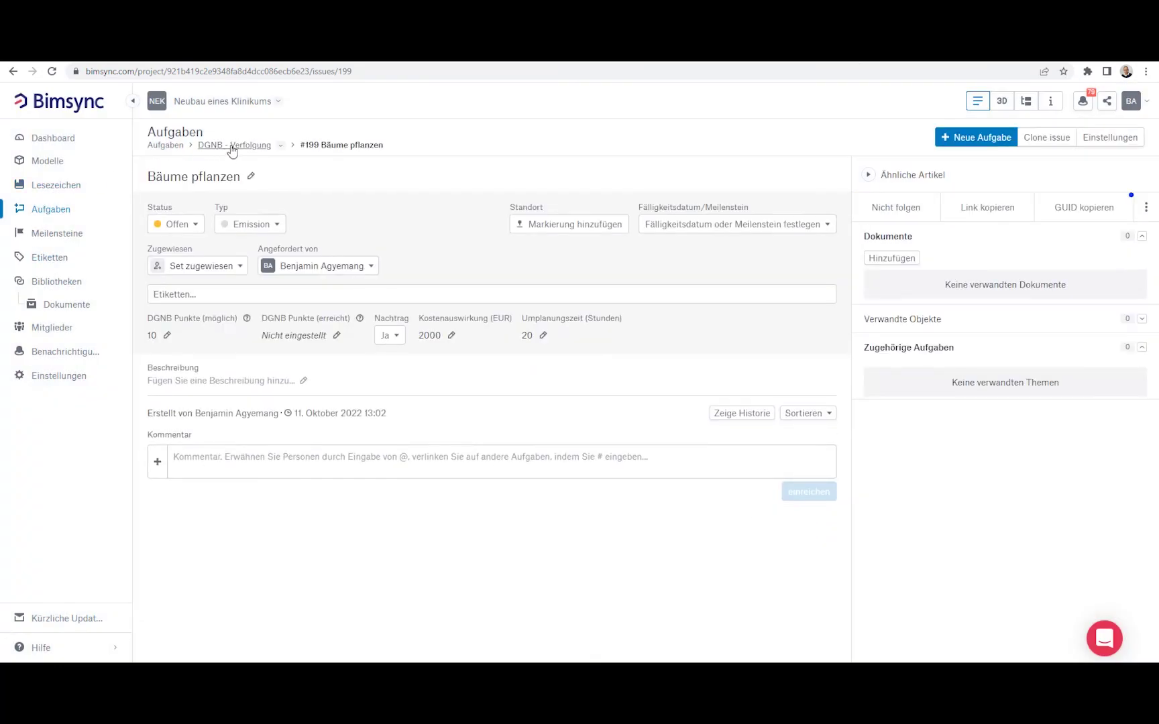
# Step: Show the DGNB - Verfolgung board's tasks as a table and move the DGNB Punkte (möglich) and DGNB Punkte (erreicht) columns directly after Typ
pyautogui.click(171, 147)
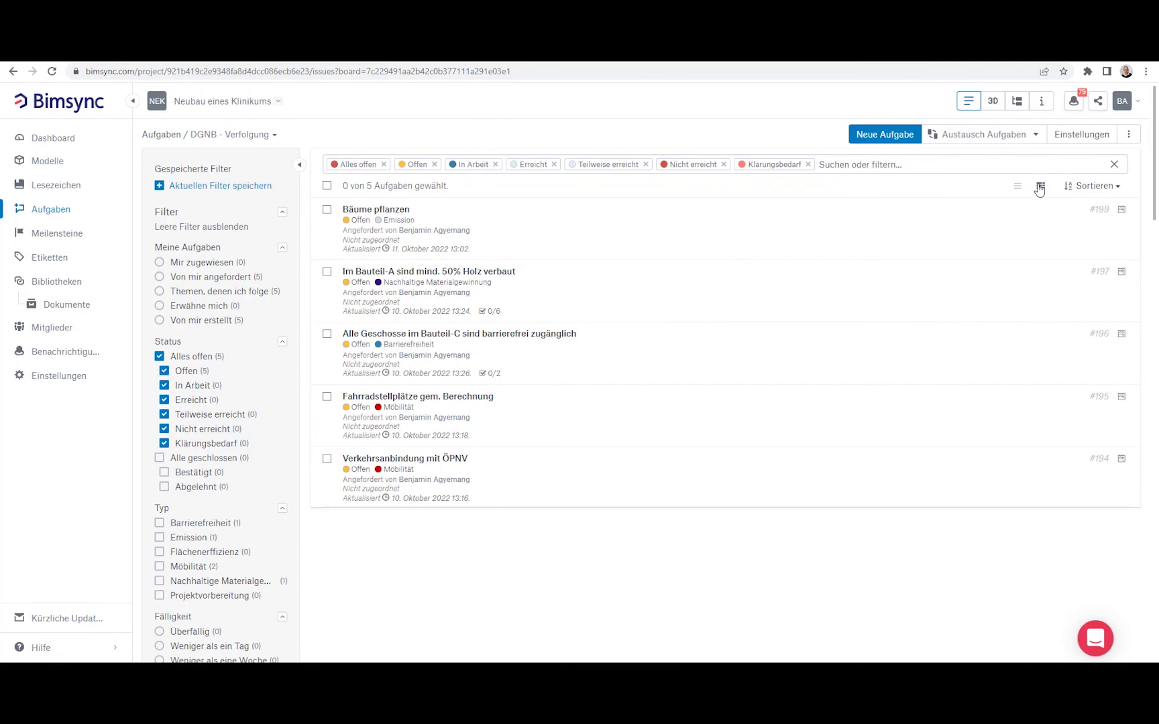
pyautogui.click(1017, 189)
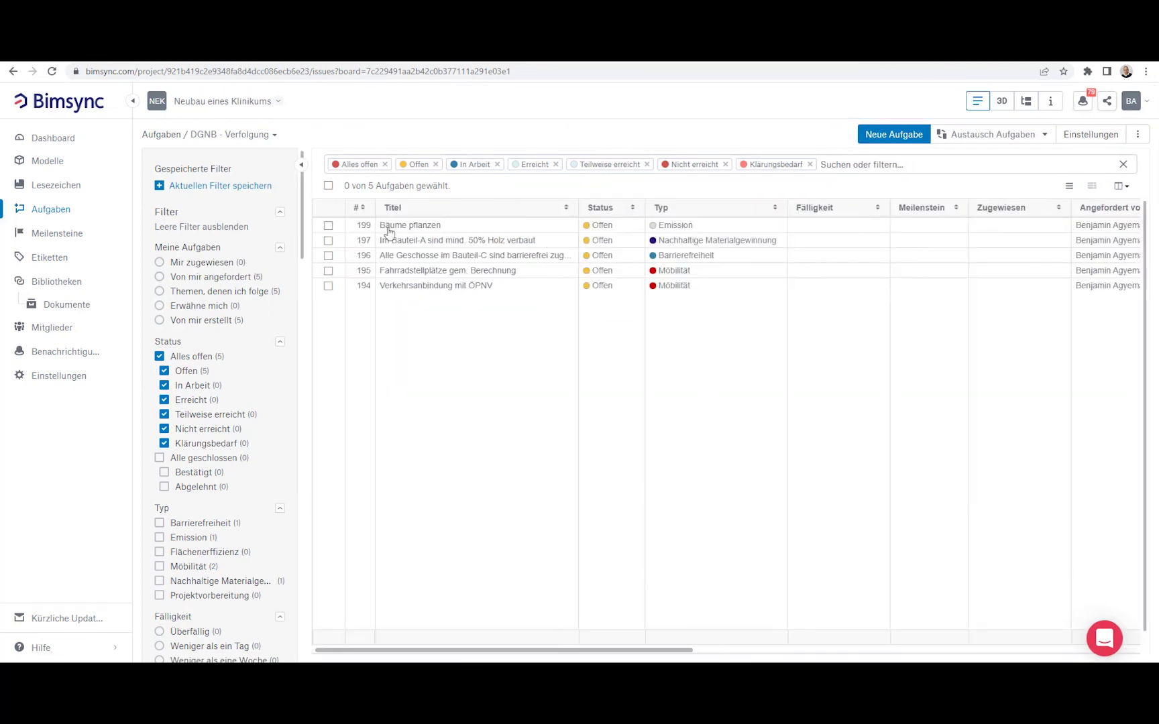
pyautogui.click(1122, 186)
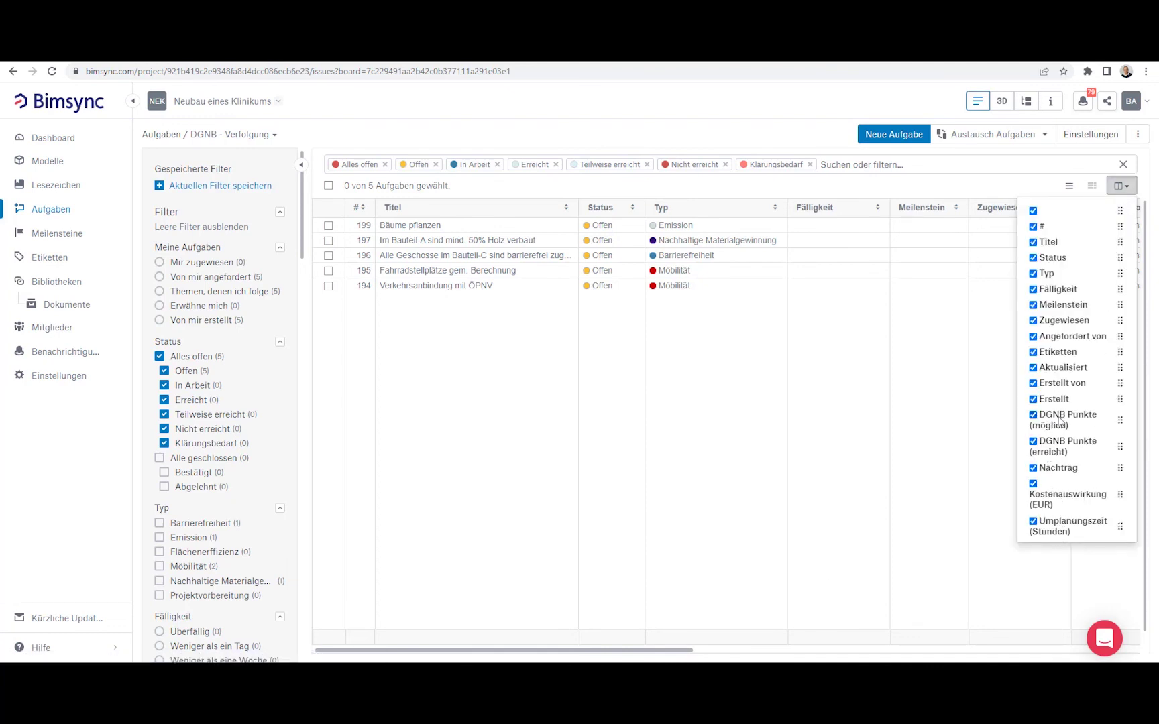
pyautogui.moveTo(1058, 419); pyautogui.dragTo(1061, 354)
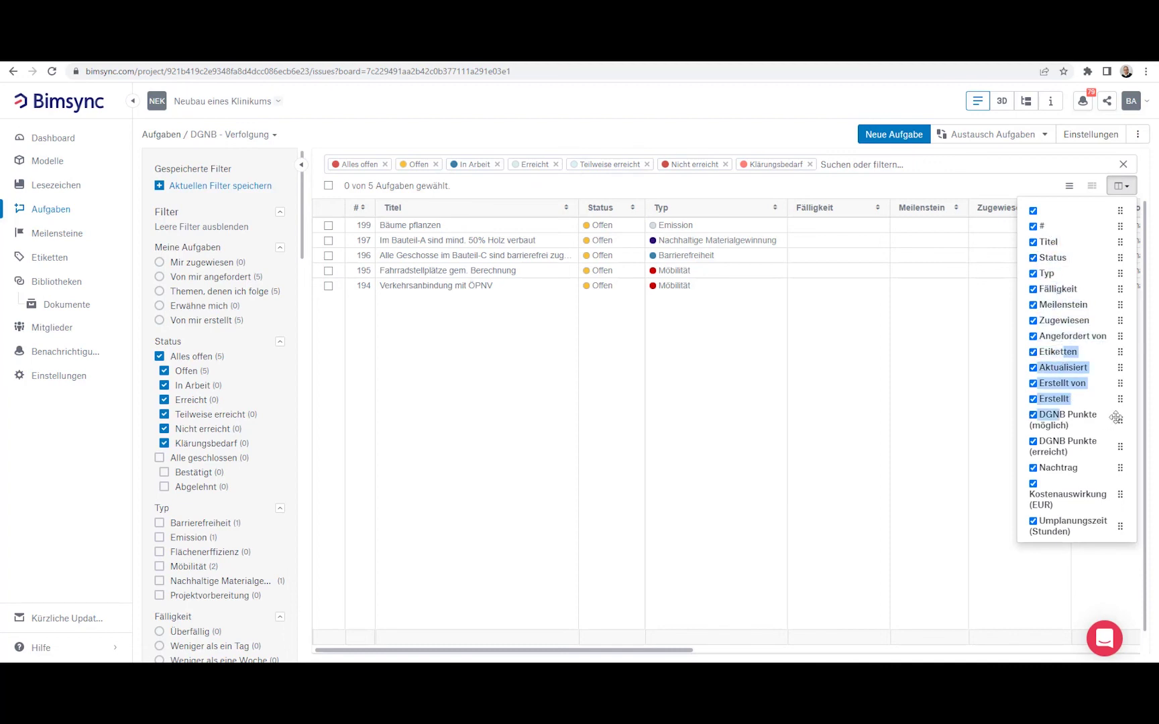
pyautogui.moveTo(1120, 420); pyautogui.dragTo(1122, 298)
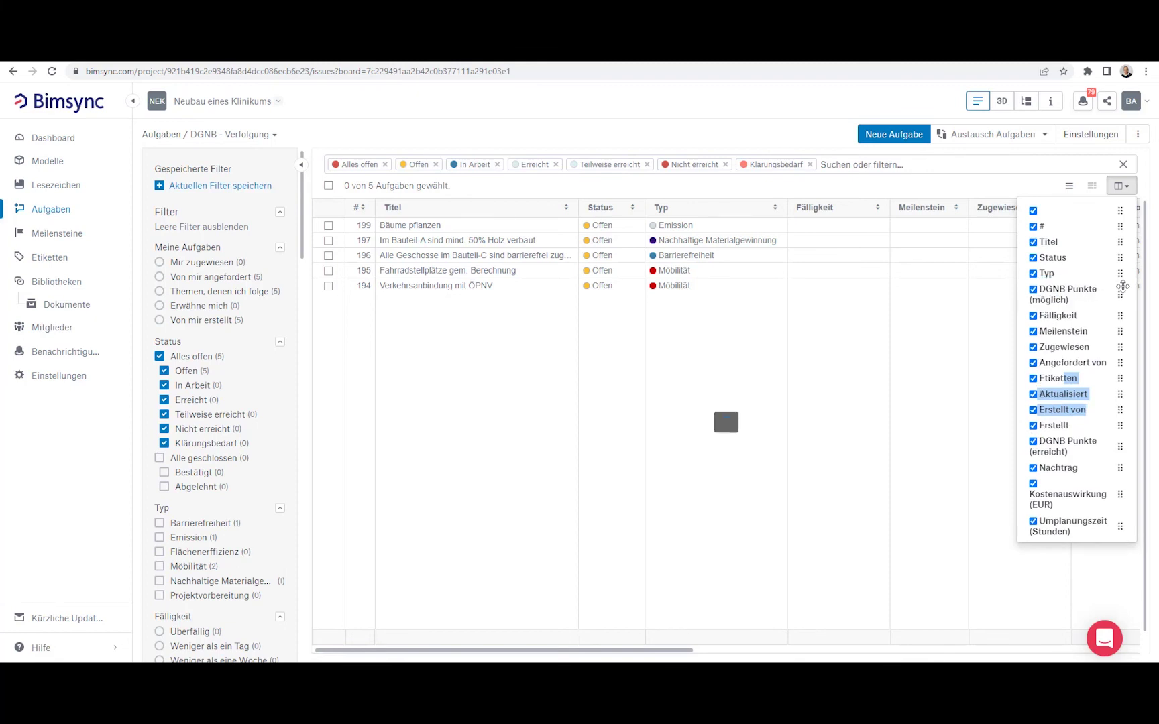
pyautogui.moveTo(1120, 446); pyautogui.dragTo(1124, 323)
# Step: Move the Nachtrag and Umplanungszeit (Stunden) columns directly after Fälligkeit, and Kostenauswirkung (EUR) after Angefordert von
pyautogui.moveTo(1120, 494); pyautogui.dragTo(1124, 339)
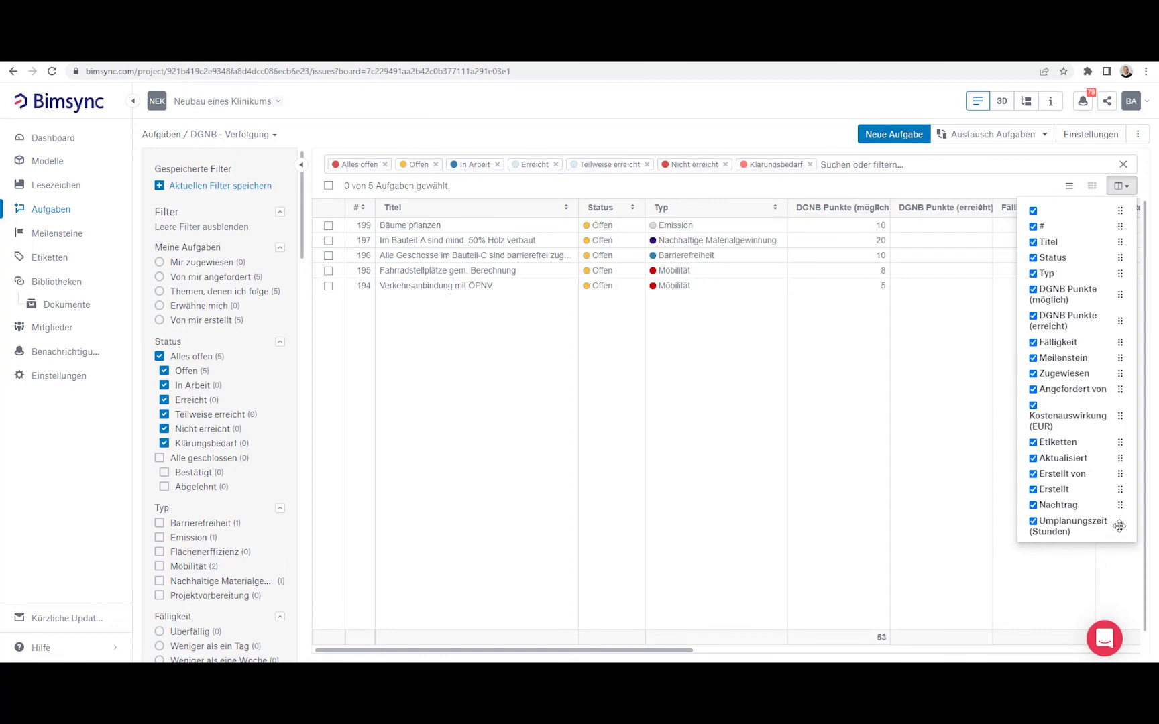
pyautogui.moveTo(1120, 525); pyautogui.dragTo(1120, 352)
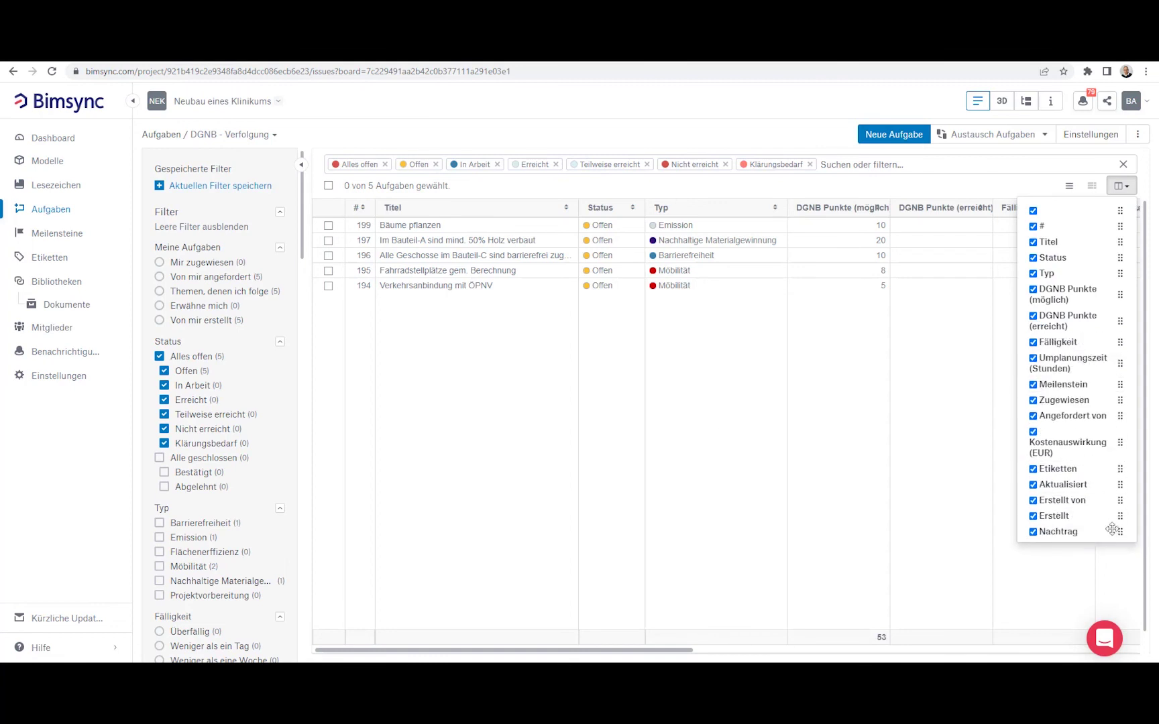
pyautogui.moveTo(1121, 532); pyautogui.dragTo(1117, 342)
pyautogui.click(574, 432)
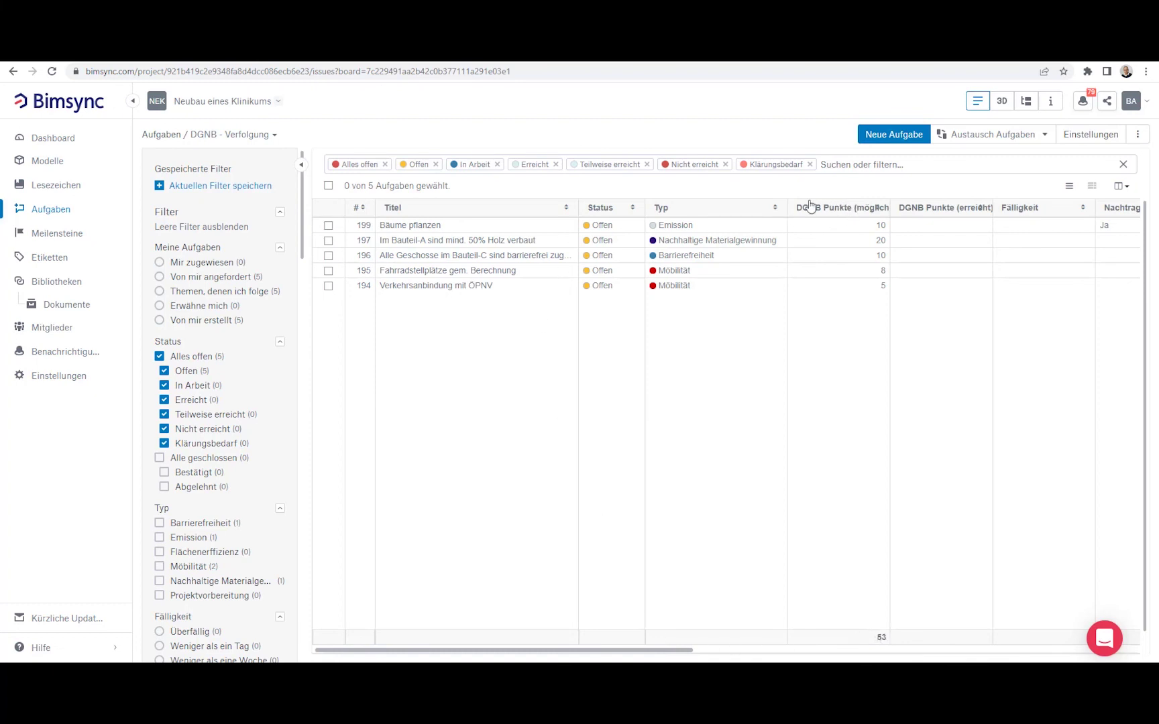
pyautogui.moveTo(654, 651); pyautogui.dragTo(746, 649)
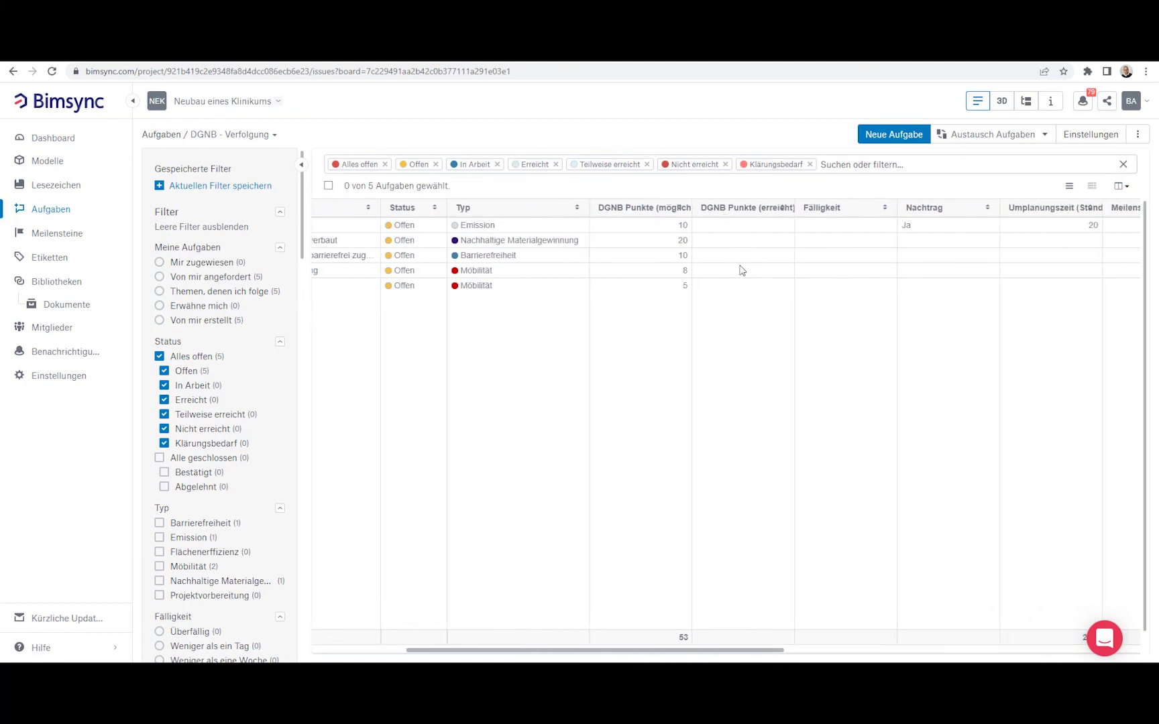
pyautogui.moveTo(744, 651); pyautogui.dragTo(881, 649)
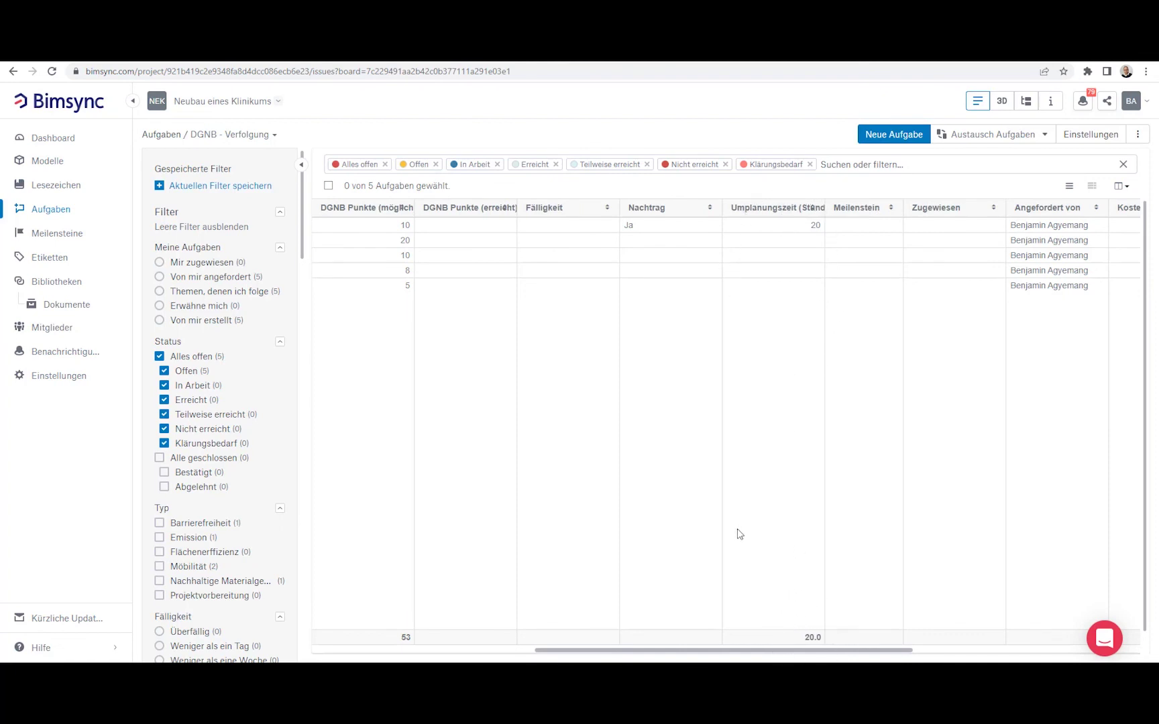
pyautogui.moveTo(718, 650); pyautogui.dragTo(458, 639)
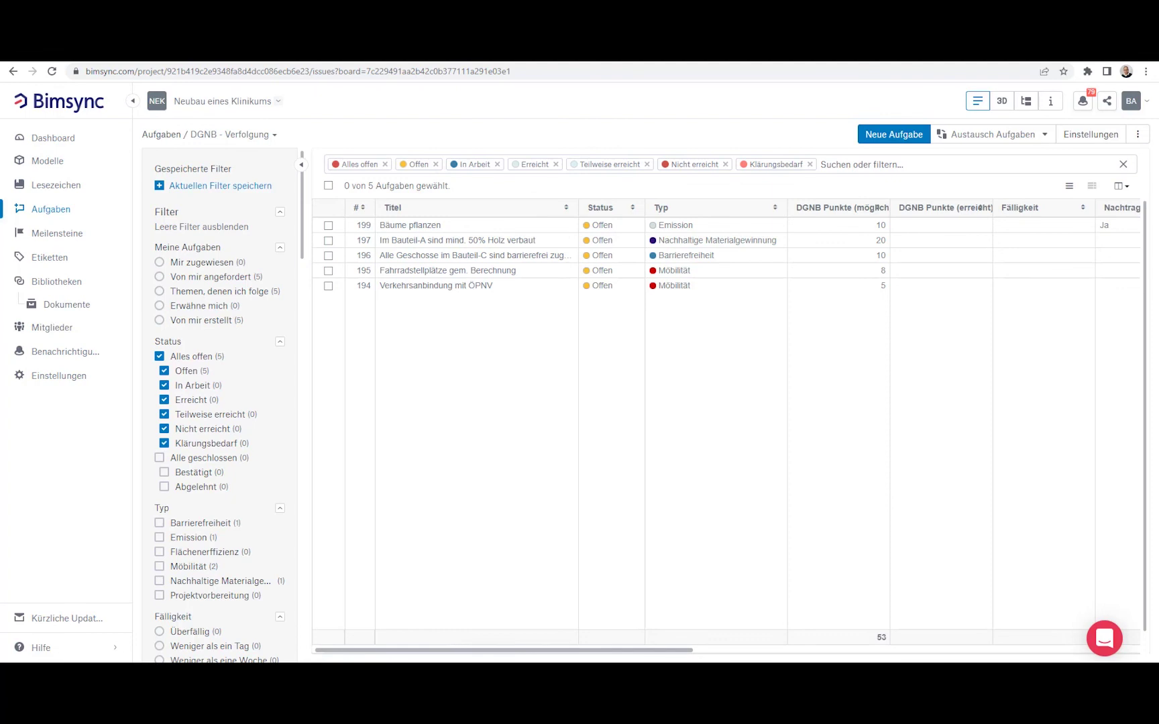
# Step: In the task Im Bauteil-A sind mind. 50% Holz verbaut, check off the Holzprodukte listing, FSC-Zertifikate, Schlussrechnungen and Lieferschein items
pyautogui.click(405, 241)
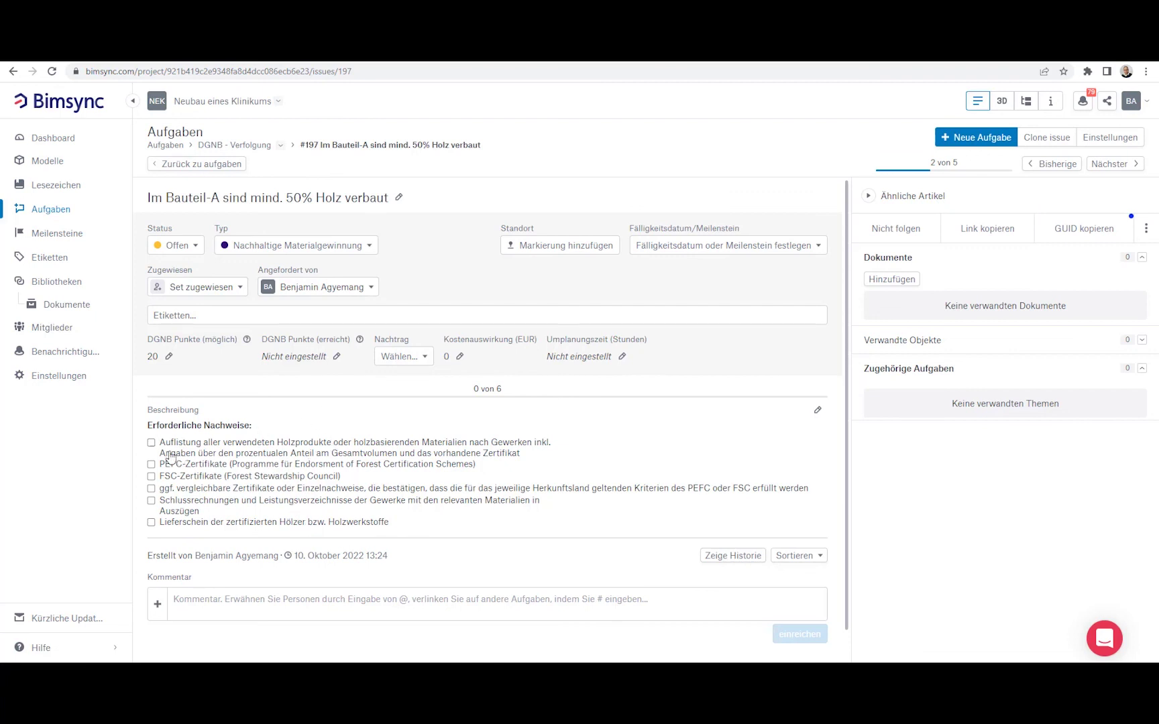
pyautogui.click(150, 442)
pyautogui.click(151, 476)
pyautogui.click(150, 500)
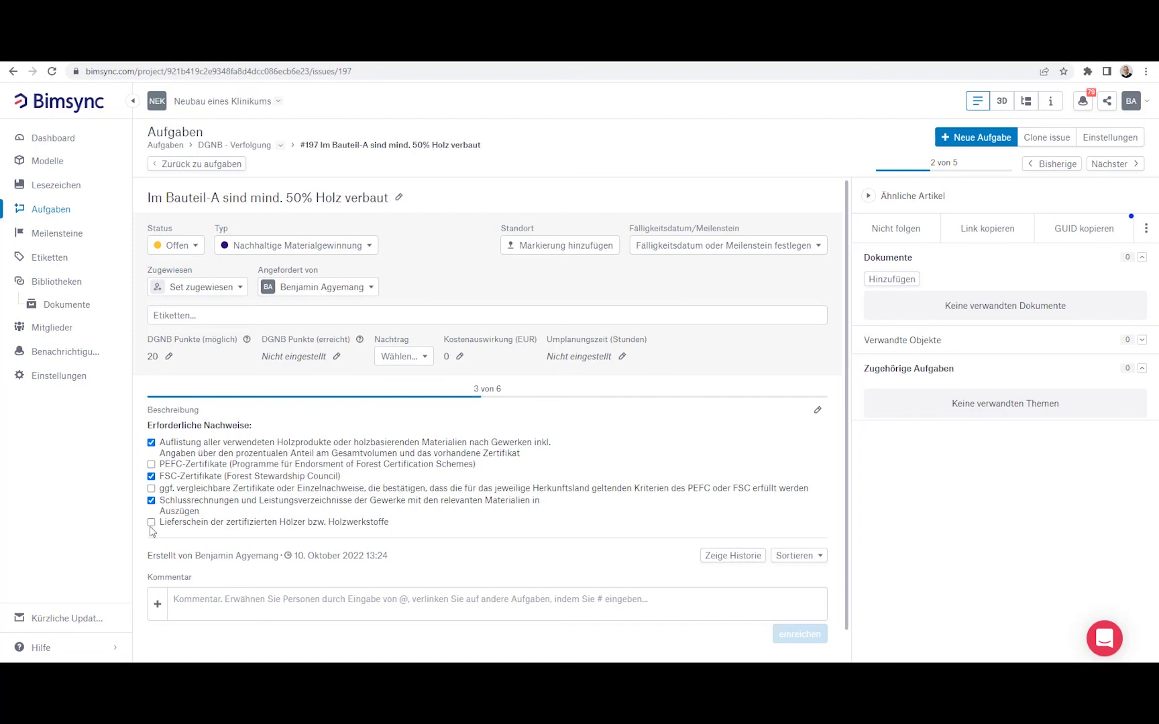
pyautogui.click(151, 521)
# Step: View the task's available status options without changing the status, and return to the board's task table
pyautogui.click(179, 246)
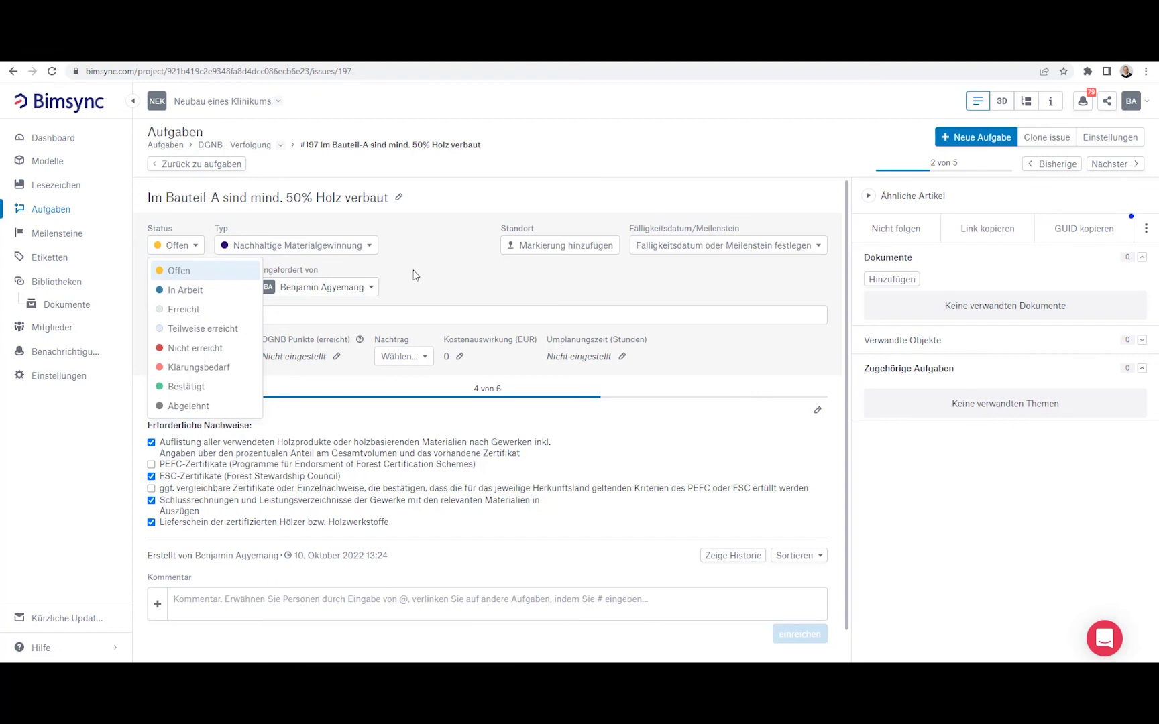
pyautogui.click(443, 282)
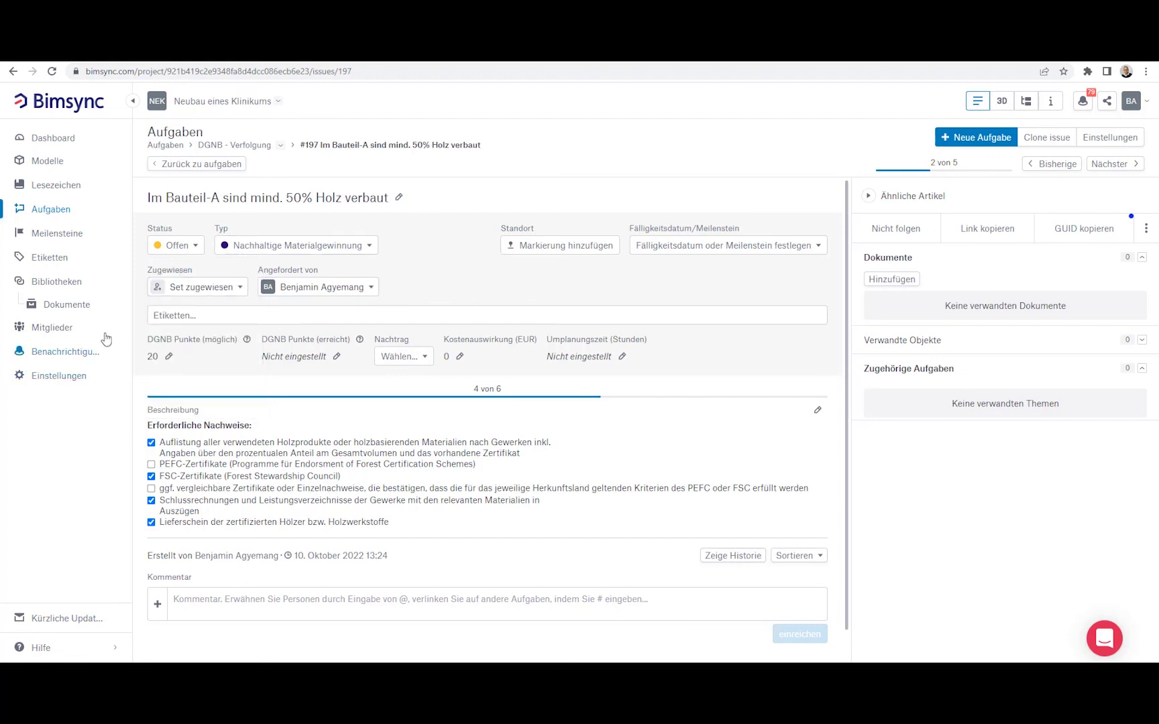
pyautogui.click(215, 164)
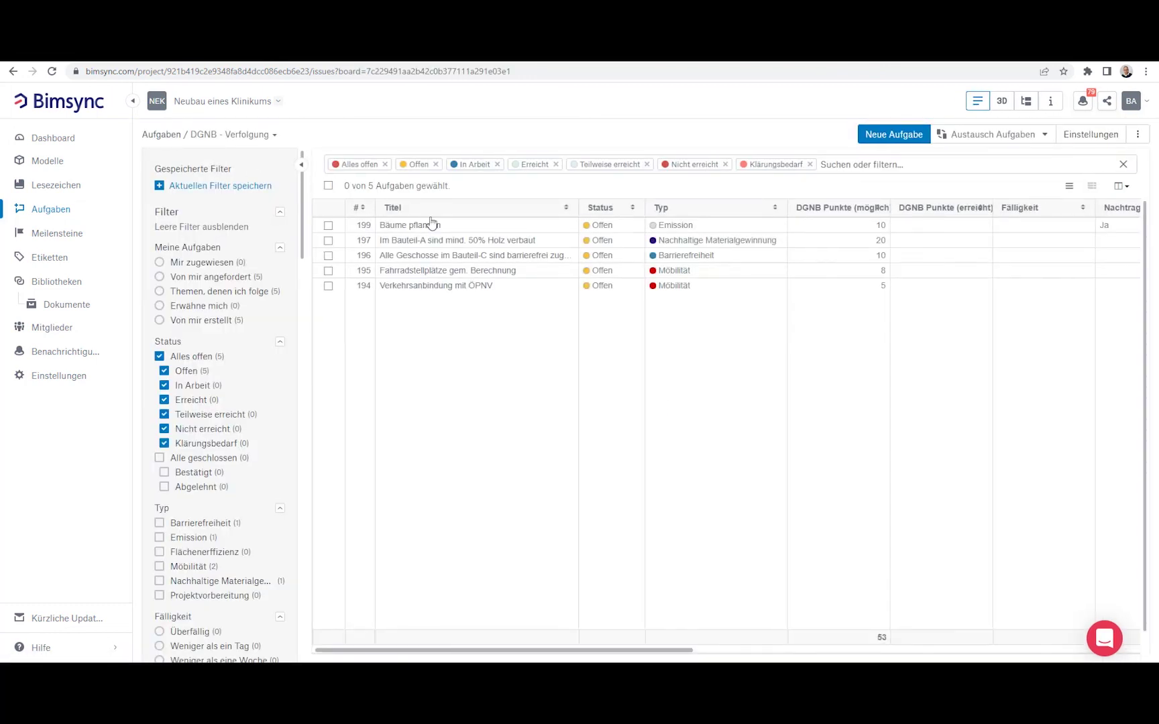